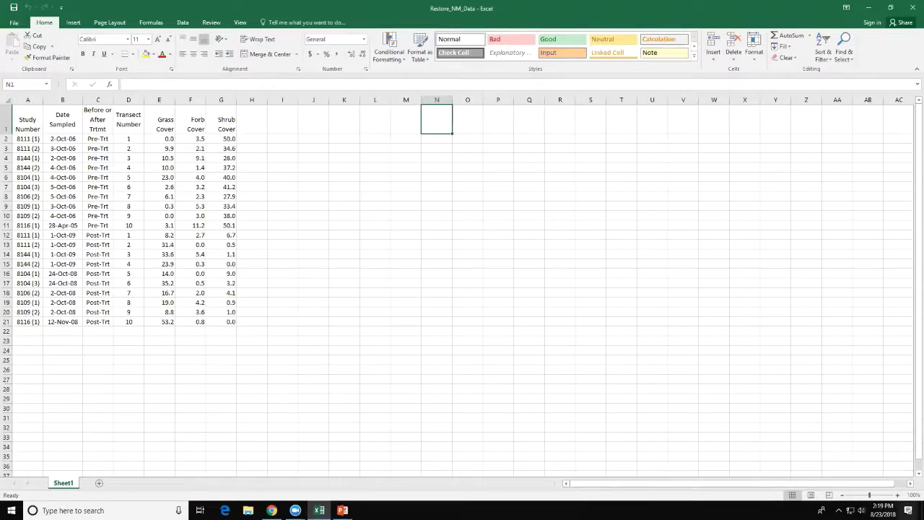
Step: Enter the row labels Pre-treatment in J2 and Post-treatment in J3, and widen column J to fit them
click(898, 495)
click(897, 496)
click(898, 496)
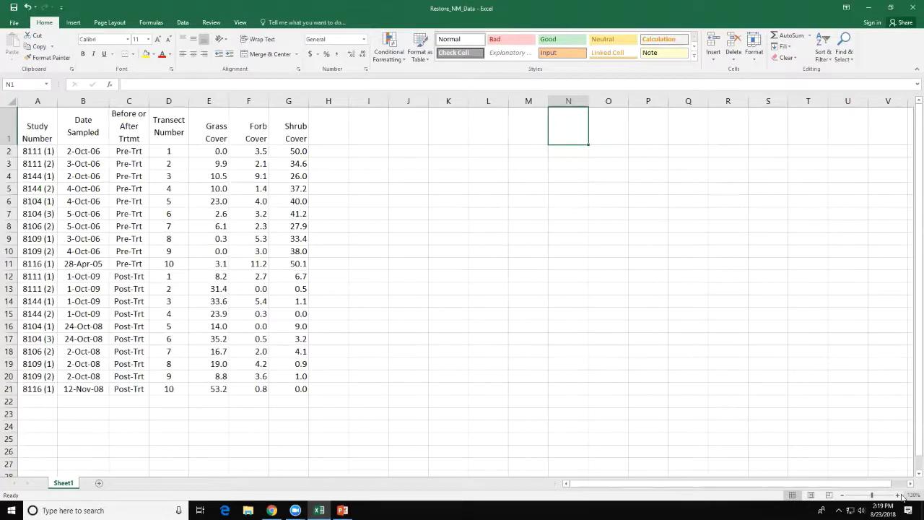
click(898, 496)
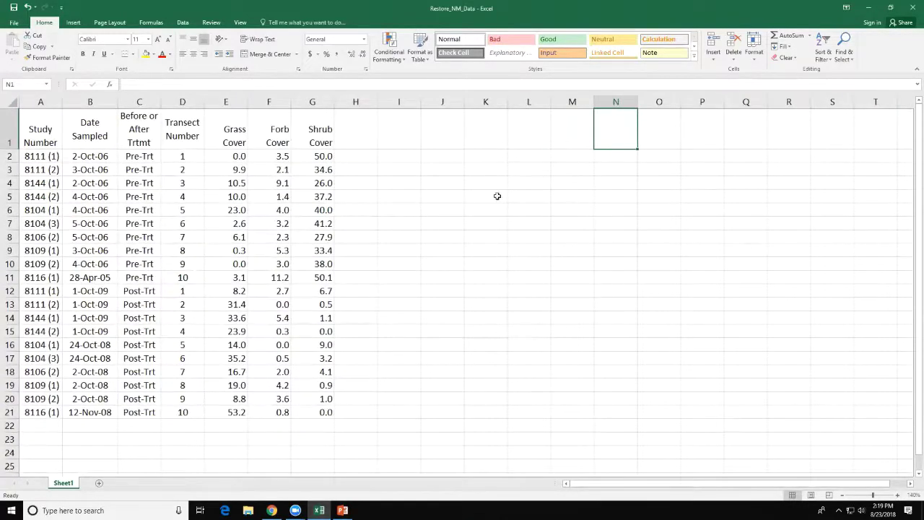
click(455, 141)
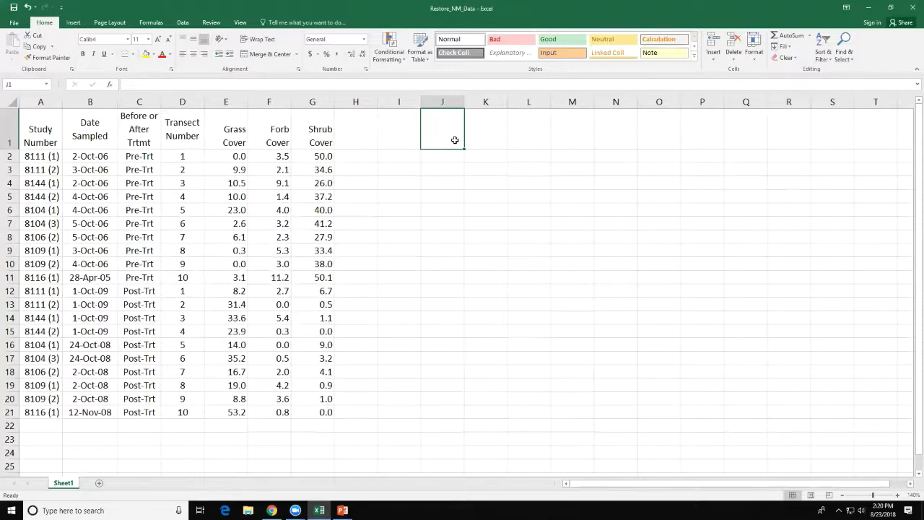
key(Right)
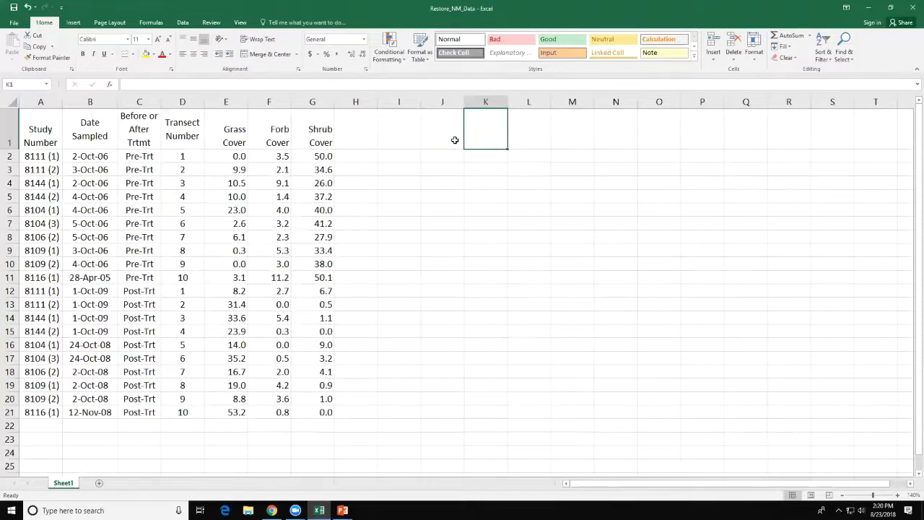
key(Left)
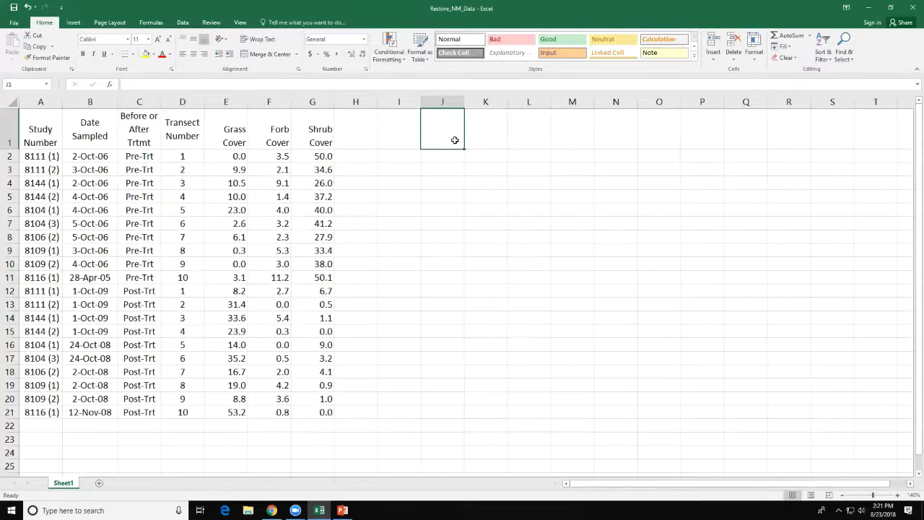
key(Down)
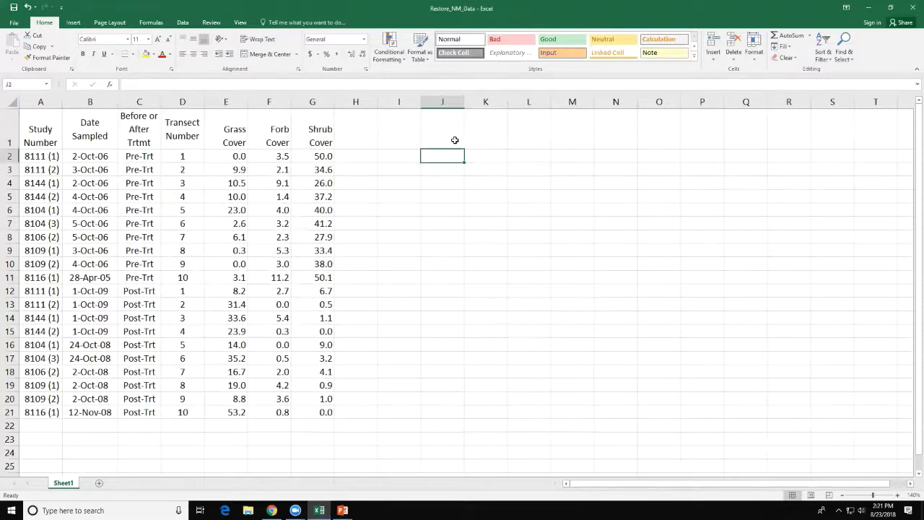
text(Pre-tre)
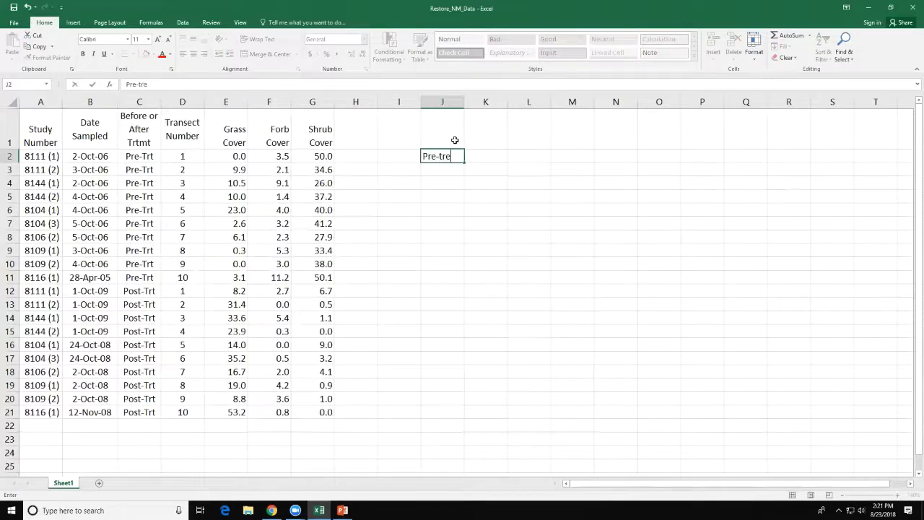
text(atment)
key(ctrl+Return)
key(Down)
text(Post)
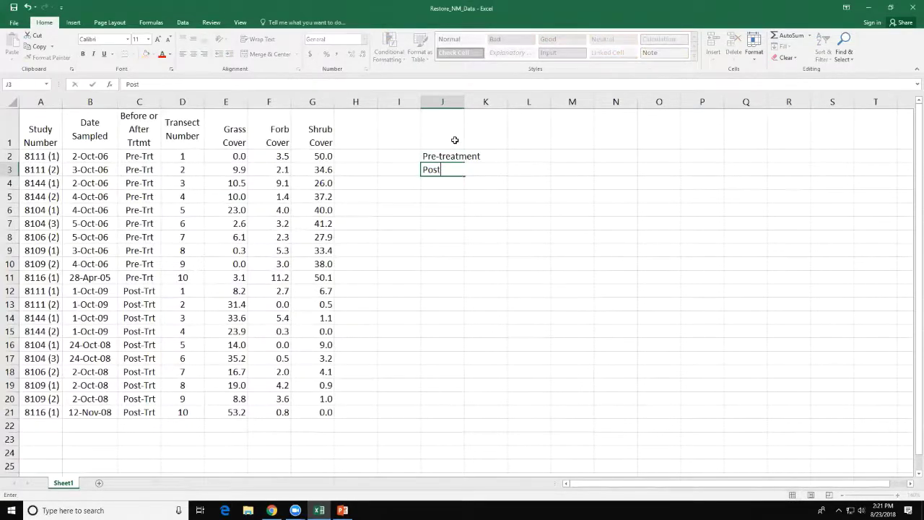
text(-treatment)
key(Left)
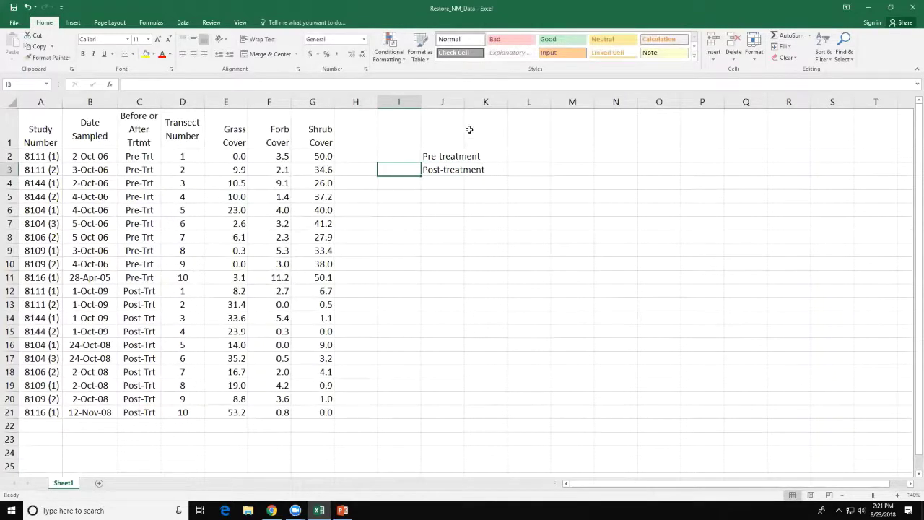
drag(465, 102, 495, 102)
Step: Add the heading Mean in K1 and calculate the pre-treatment grass cover average of E2:E11 in K2
click(527, 133)
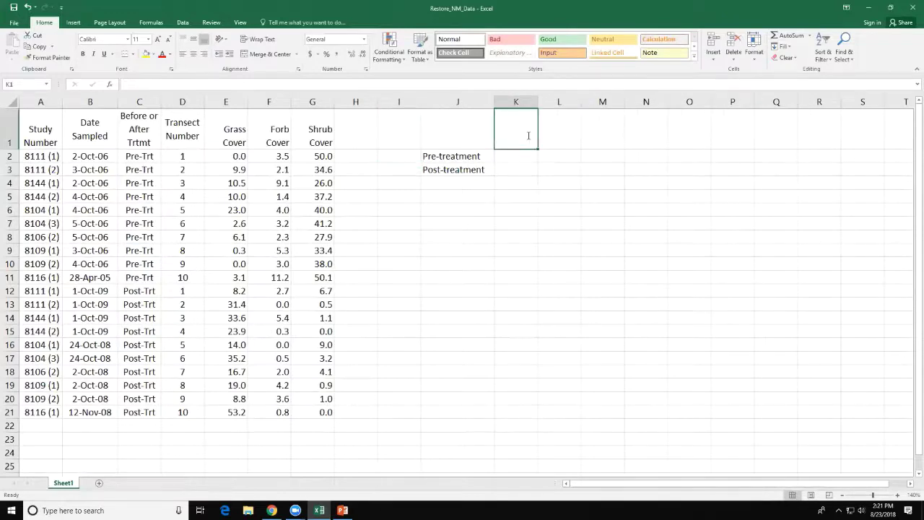
text(Mean)
key(Return)
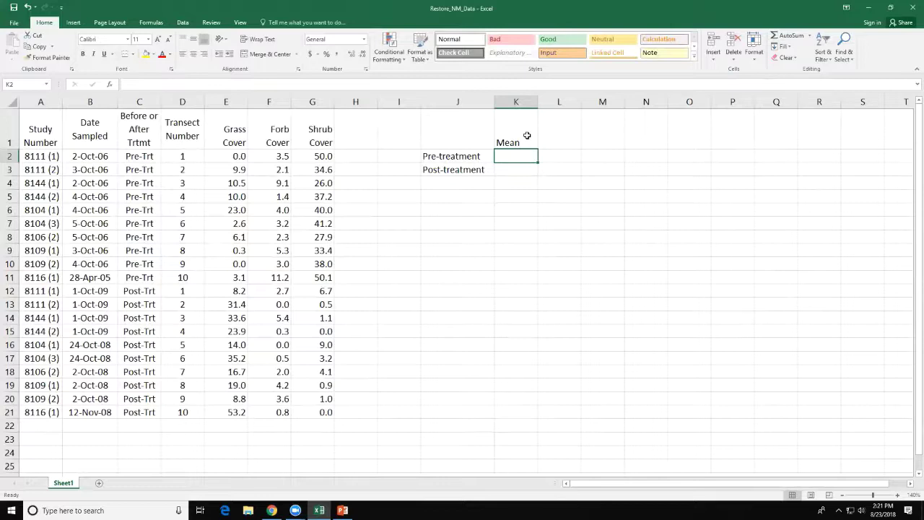
text(=a)
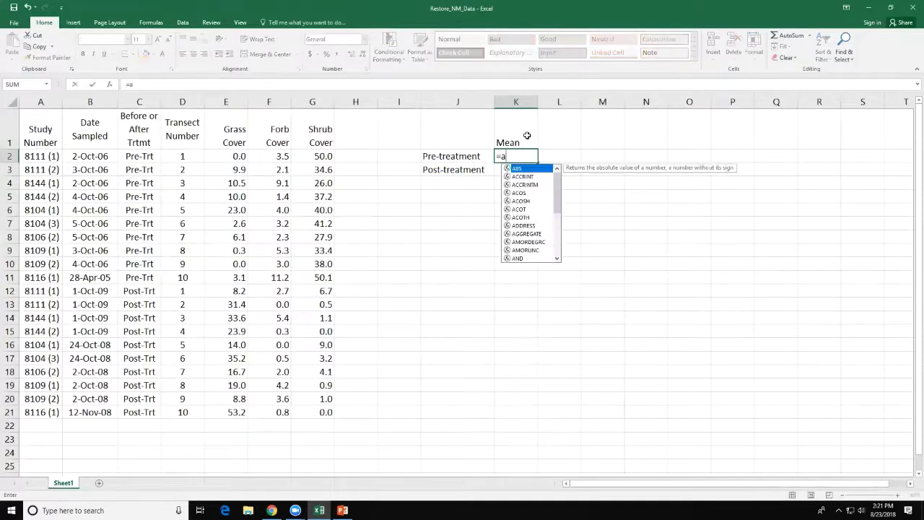
text(verage()
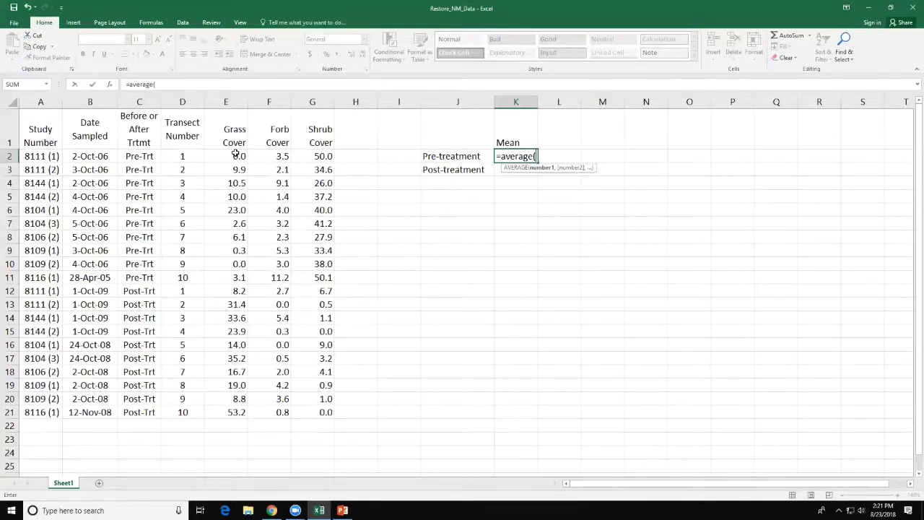
drag(235, 154, 227, 284)
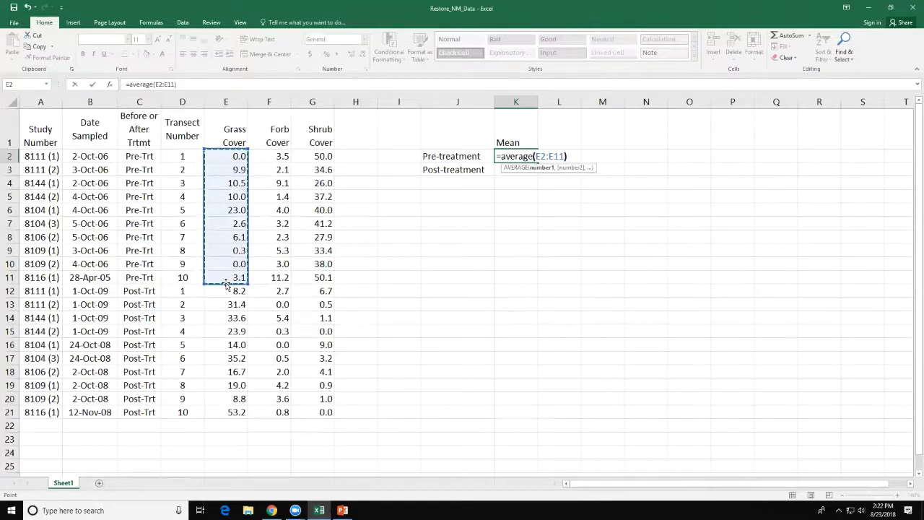
text())
key(Return)
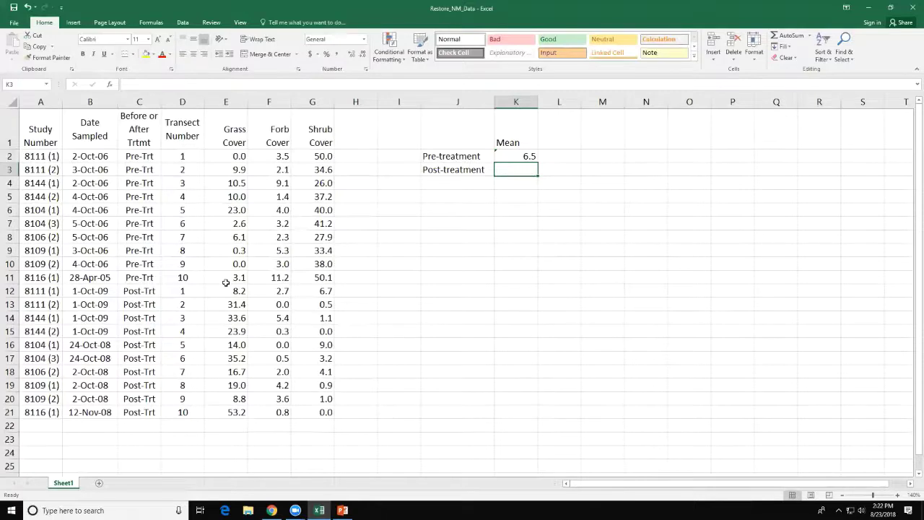
Step: Calculate the post-treatment grass cover mean in K3 with the AVERAGE function over E12:E21
text(=)
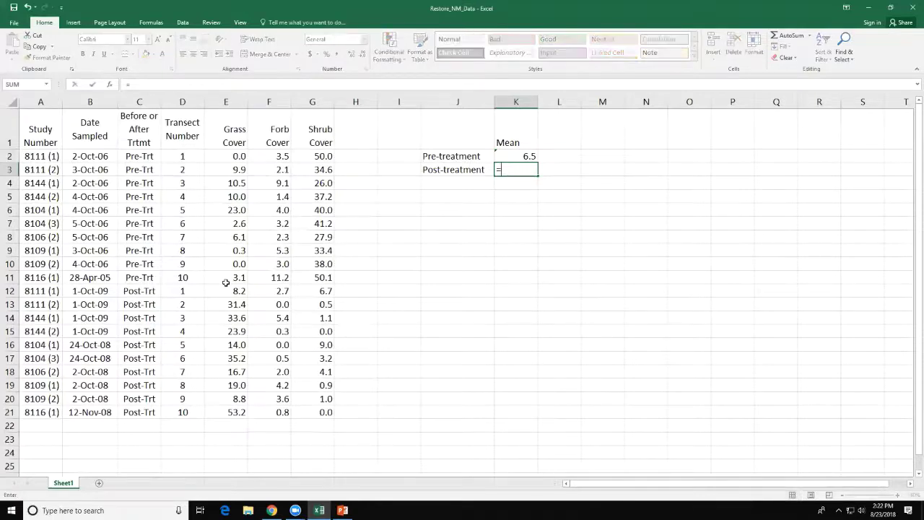
text(aver)
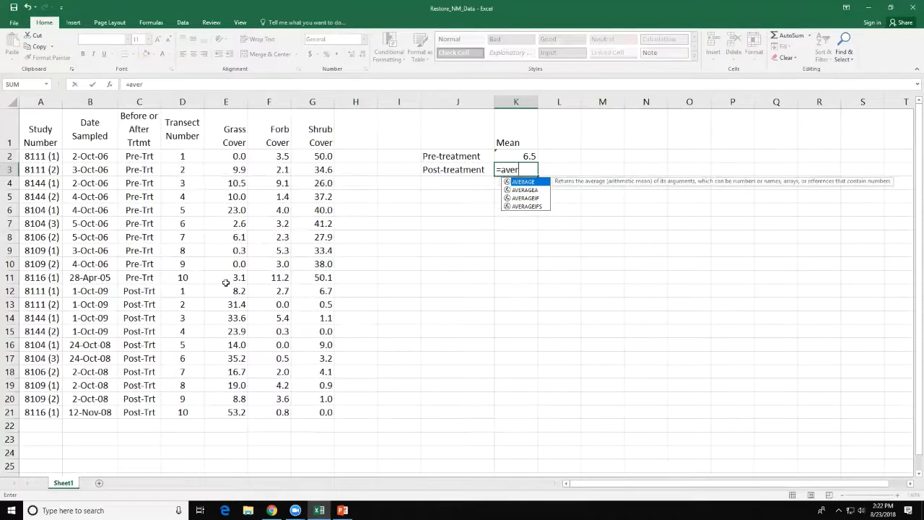
key(Tab)
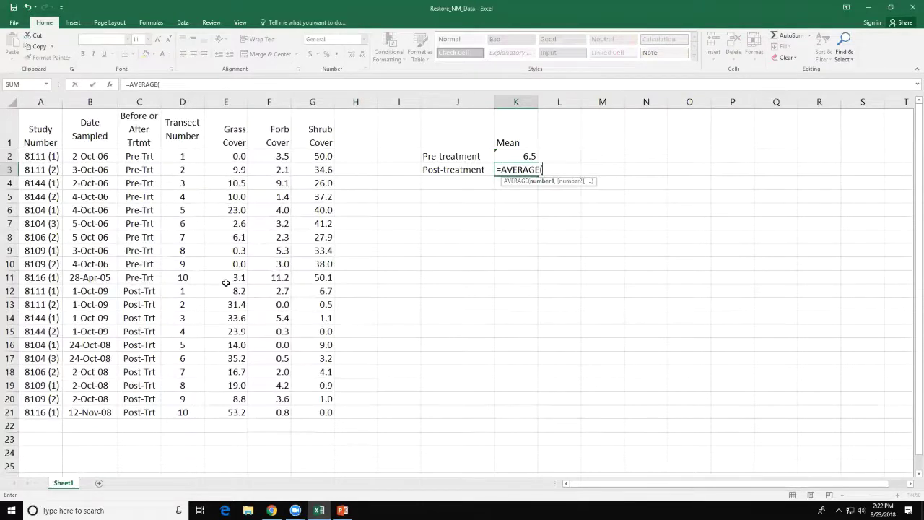
drag(231, 291, 223, 419)
text())
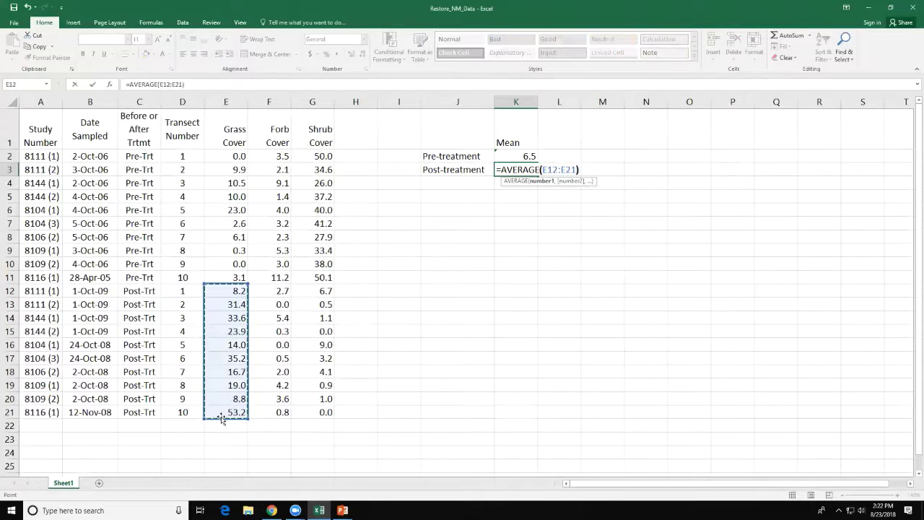
key(Return)
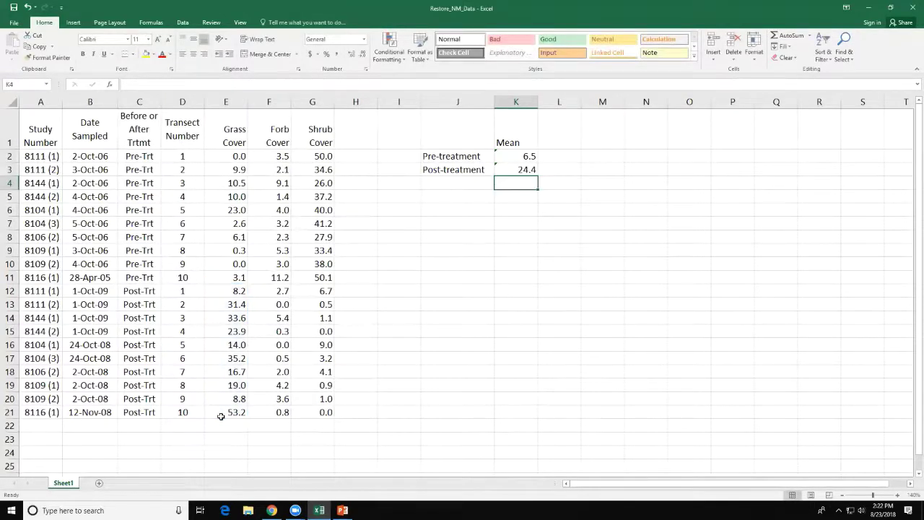
Step: Add the heading Standard Dev in L1, beside the Mean heading
key(Up)
key(Up)
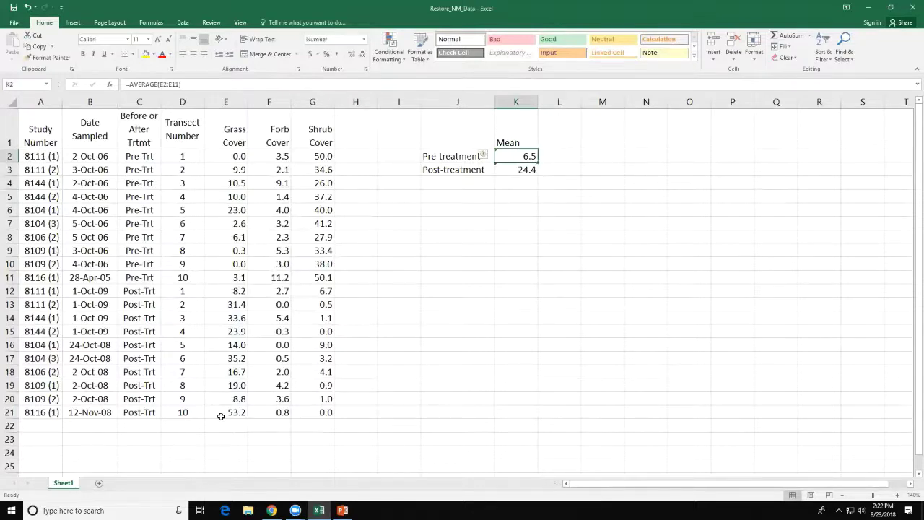
key(Up)
key(Right)
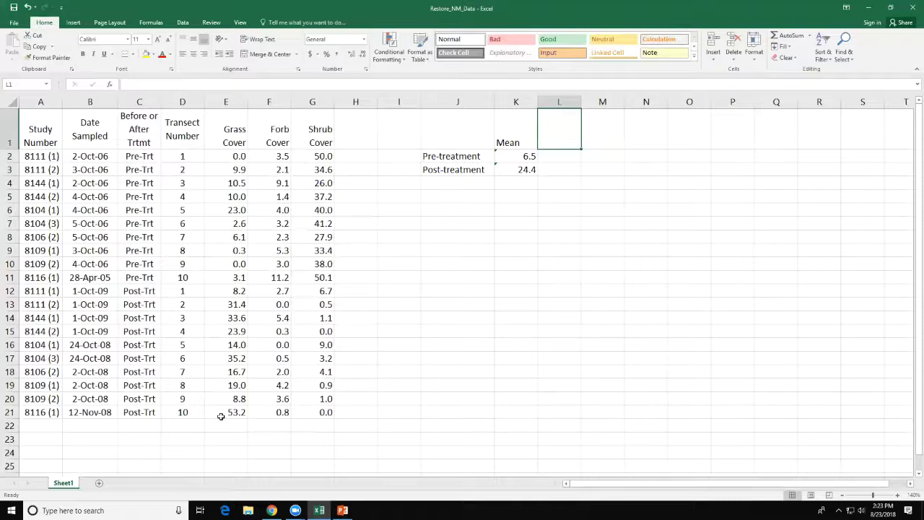
text(Stand)
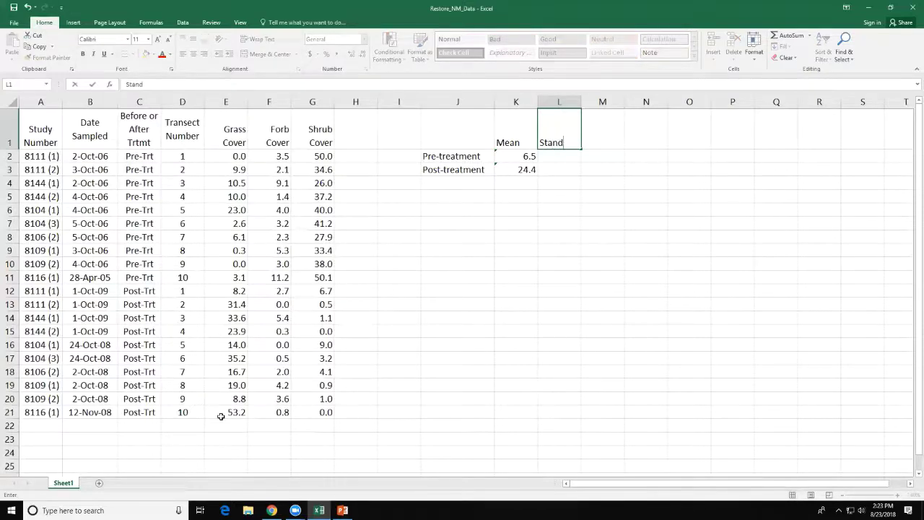
text(ard Dev)
key(Return)
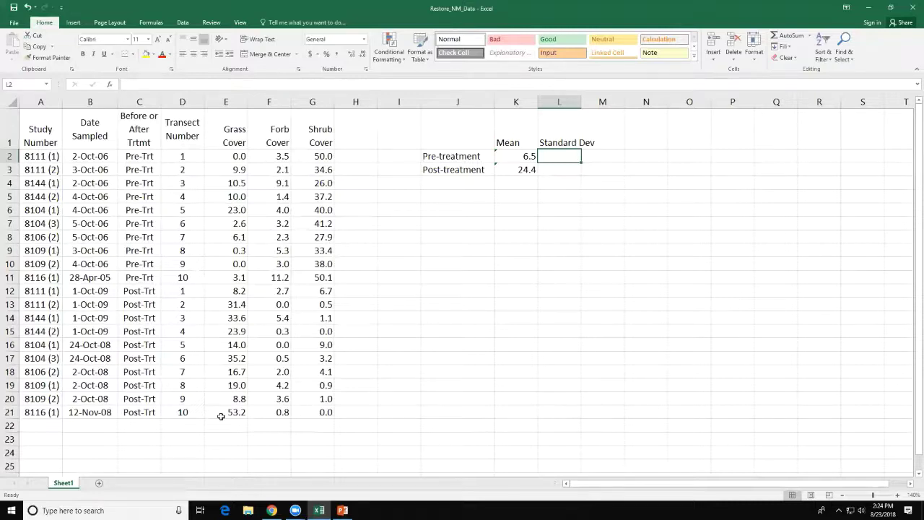
Step: Calculate the pre-treatment grass cover standard deviation in L2 with STDEV.S over E2:E11
text(=)
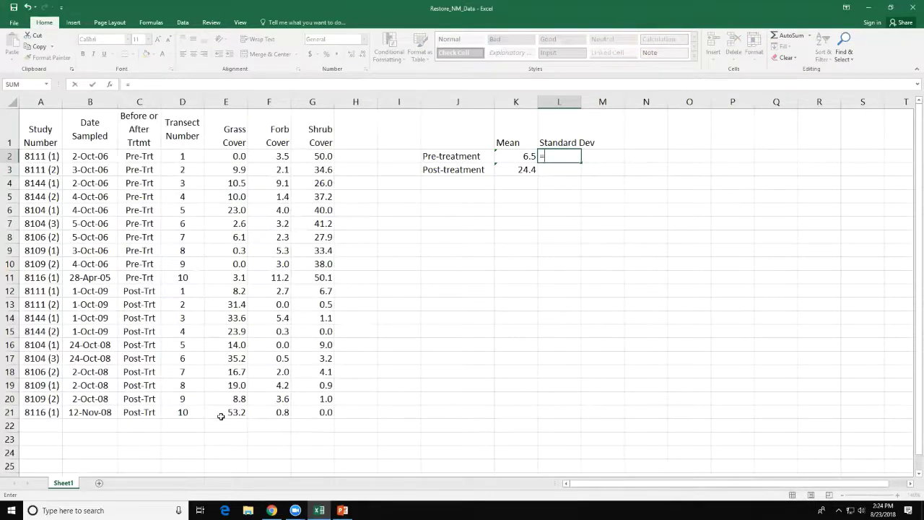
text(st)
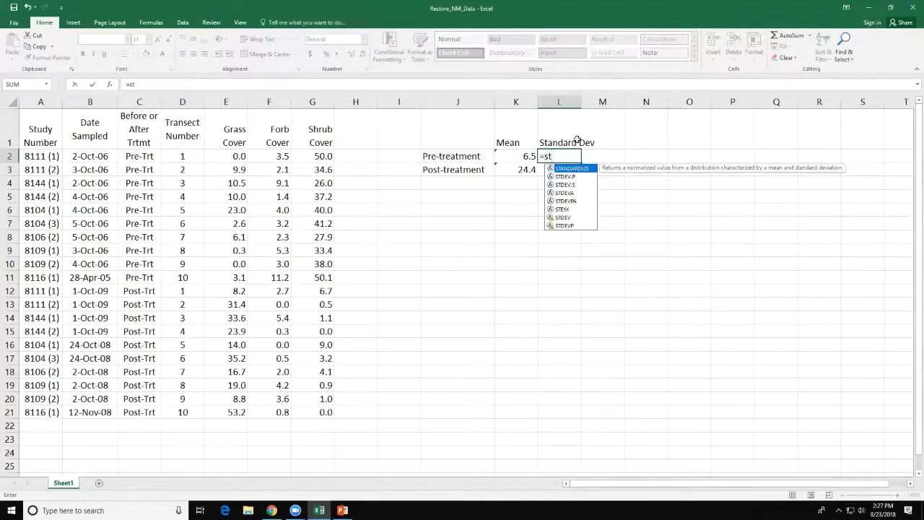
click(564, 185)
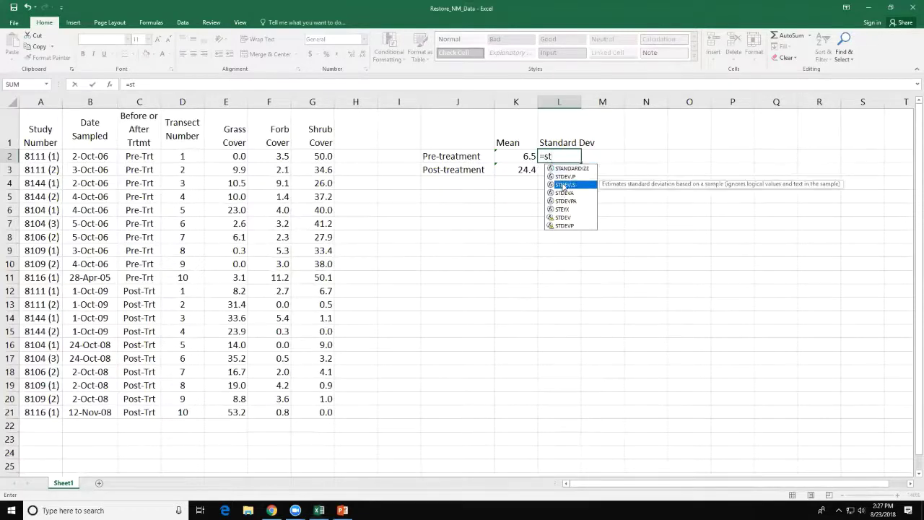
double_click(564, 185)
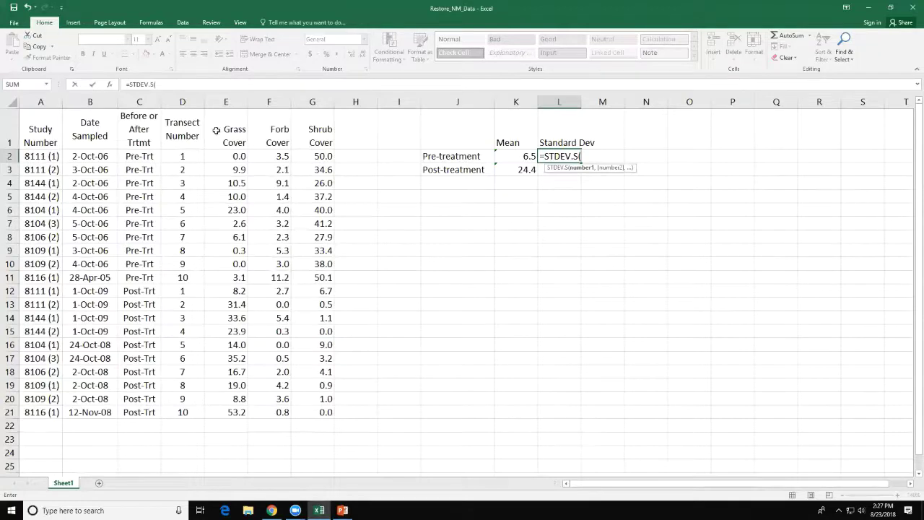
drag(239, 156, 220, 275)
key(Return)
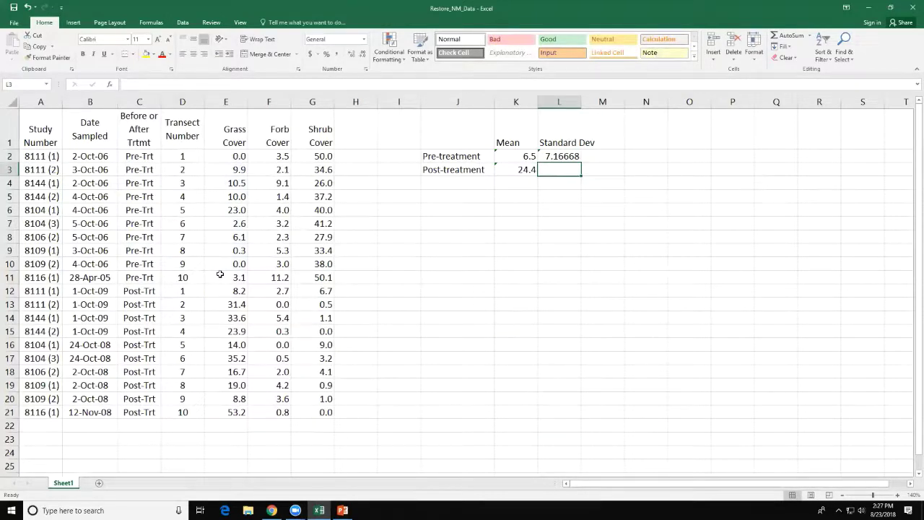
Step: Calculate the post-treatment grass cover standard deviation in L3 with STDEV.S over E12:E21, and widen column L to fit its heading
text(=st)
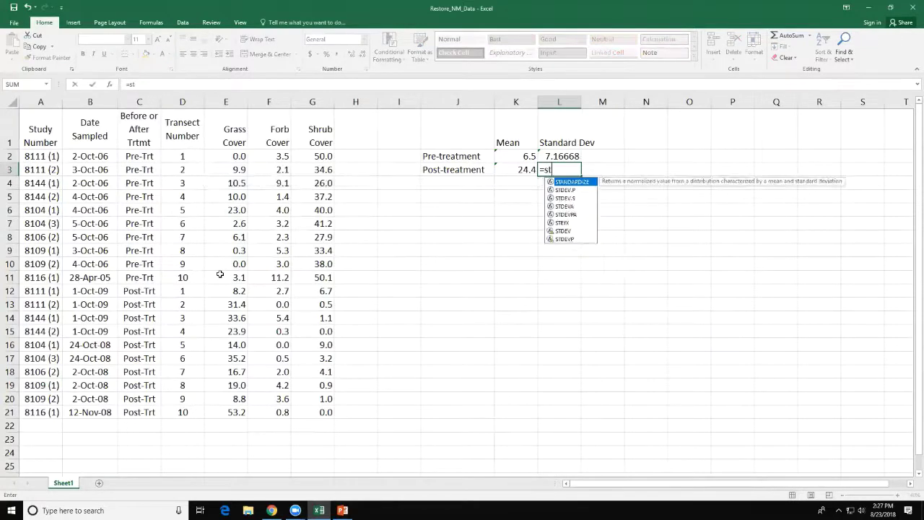
text(dev)
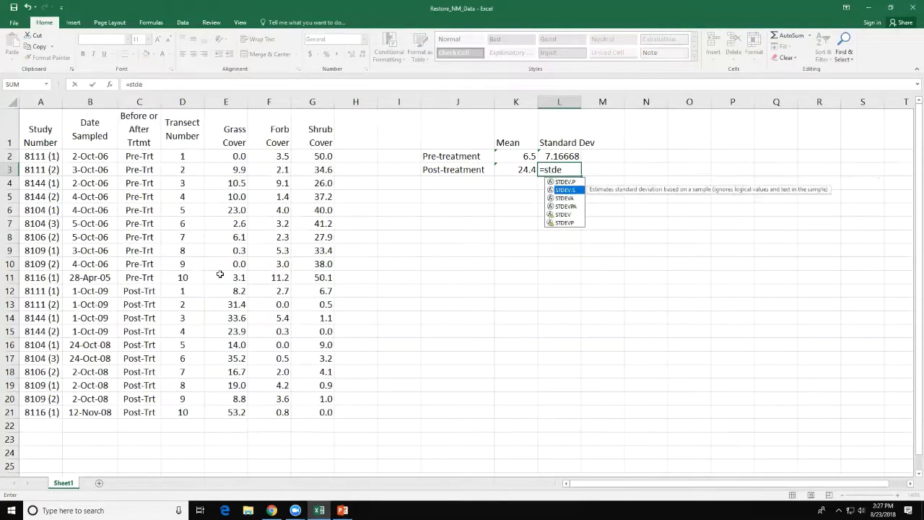
key(Down)
key(Tab)
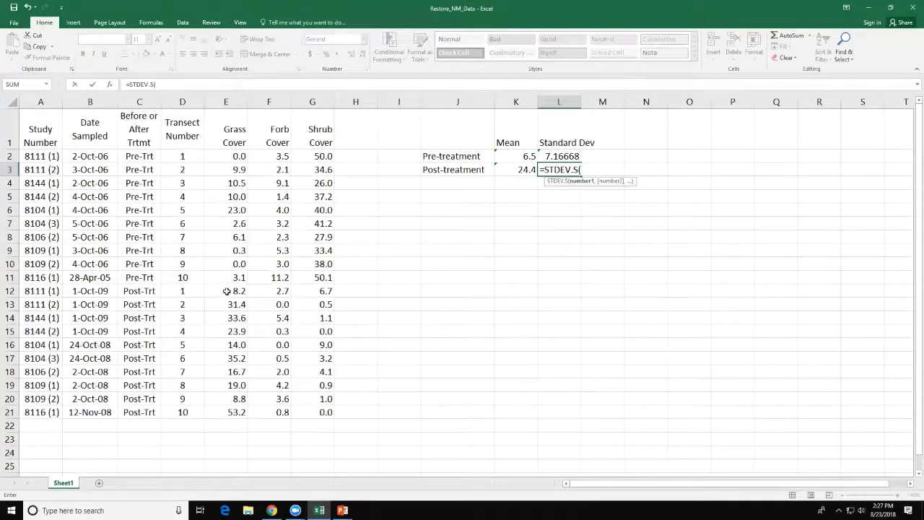
drag(224, 293, 225, 412)
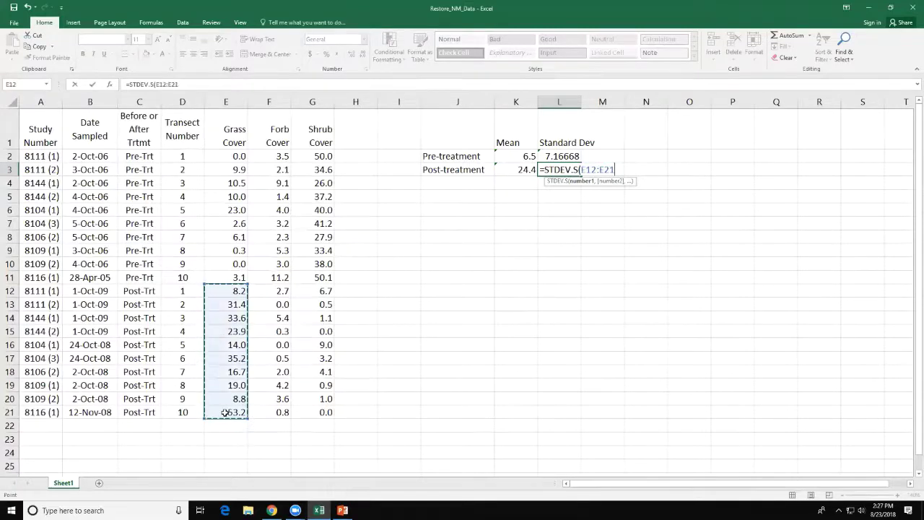
key(Return)
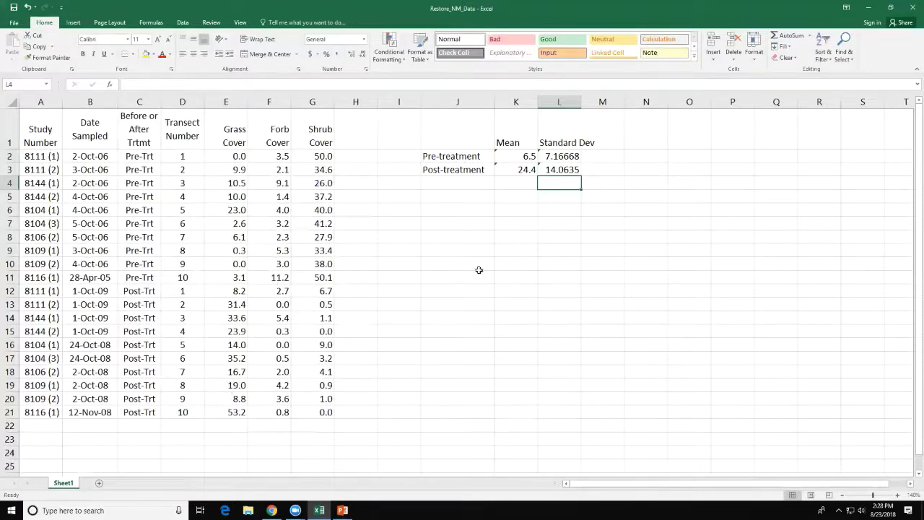
drag(584, 106, 605, 109)
click(623, 142)
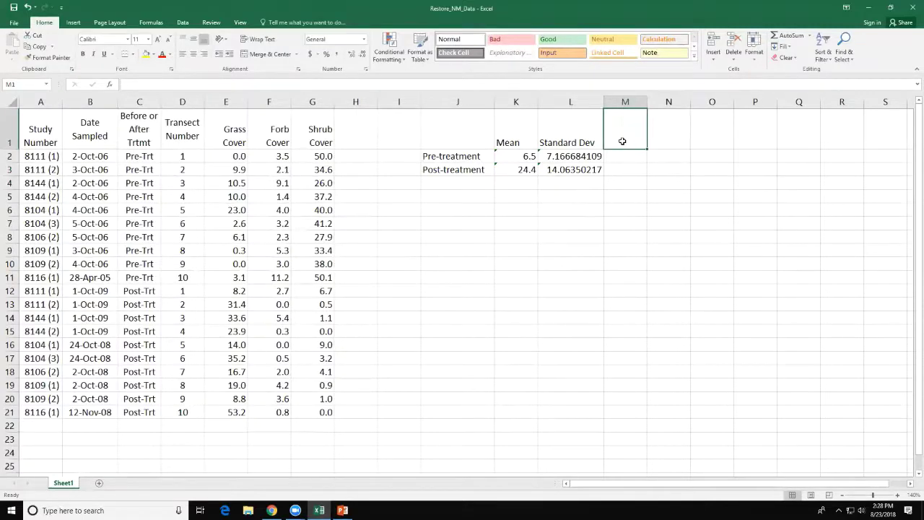
Step: Add the heading n in M1 and count the pre-treatment grass cover samples in M2 with COUNT over E2:E11
text(n)
key(Return)
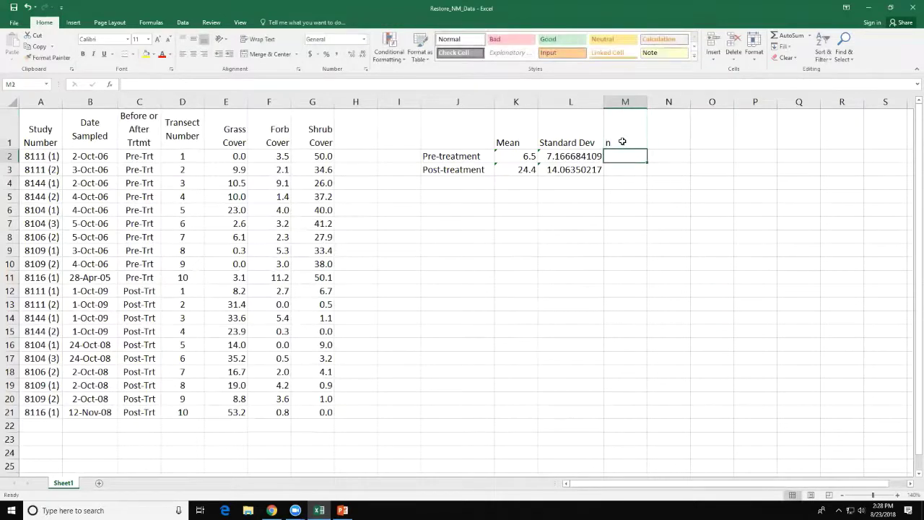
text(=c)
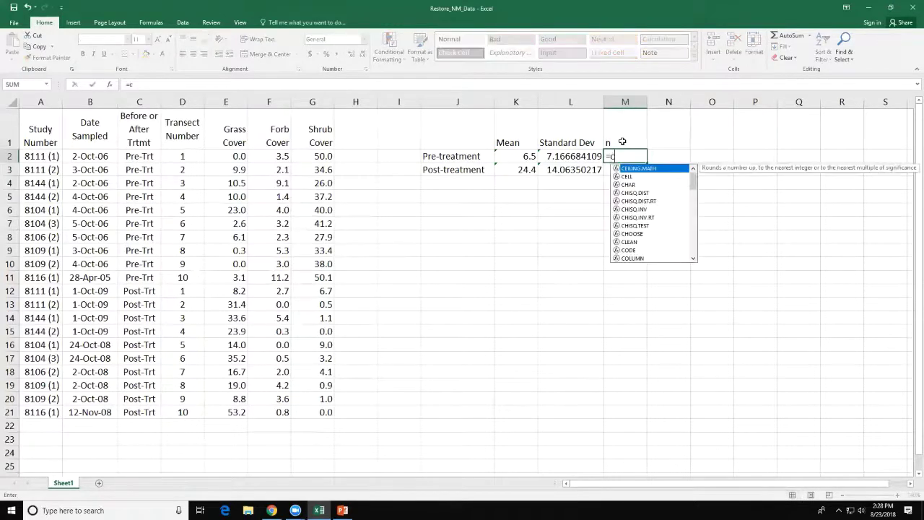
text(ount()
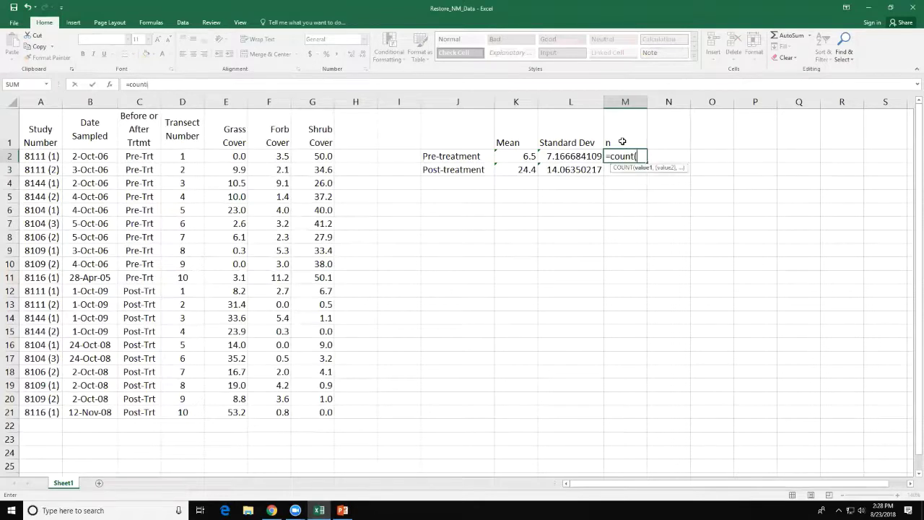
drag(222, 154, 238, 273)
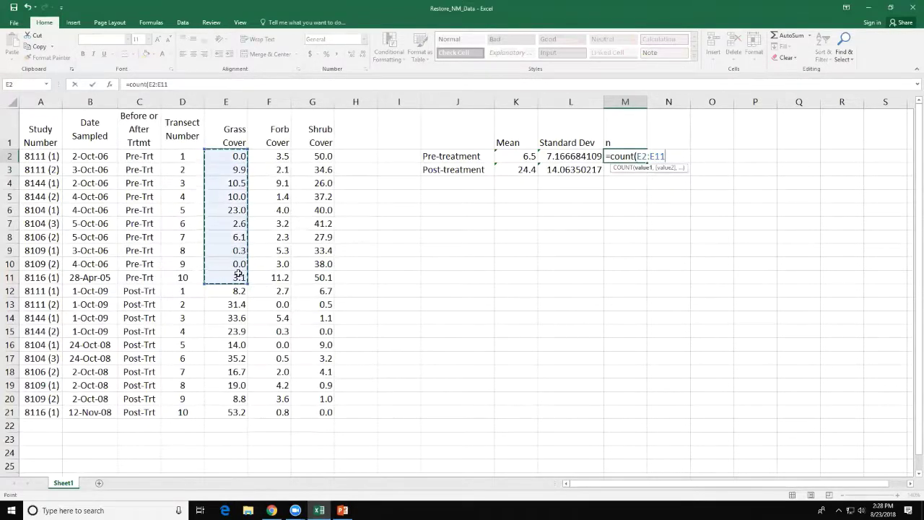
text())
key(Return)
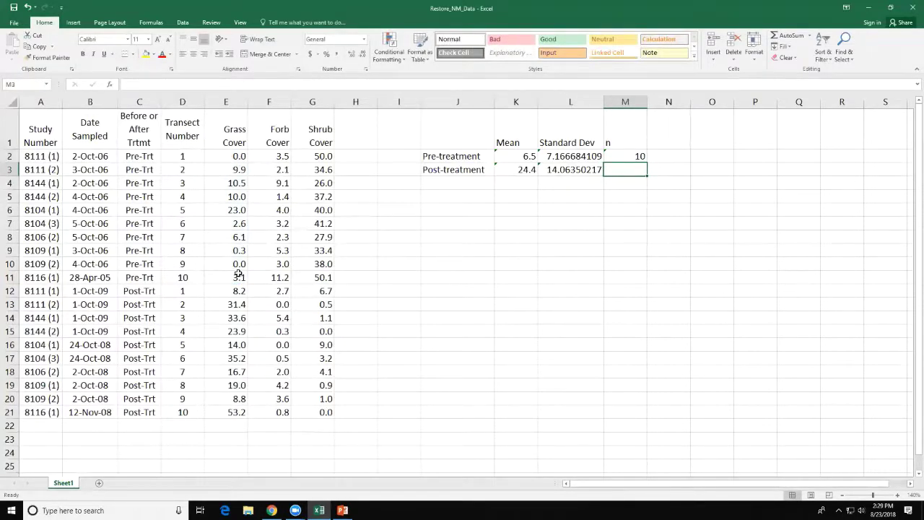
Step: Count the post-treatment grass cover samples in M3 with the COUNT function over E12:E21
text(=count()
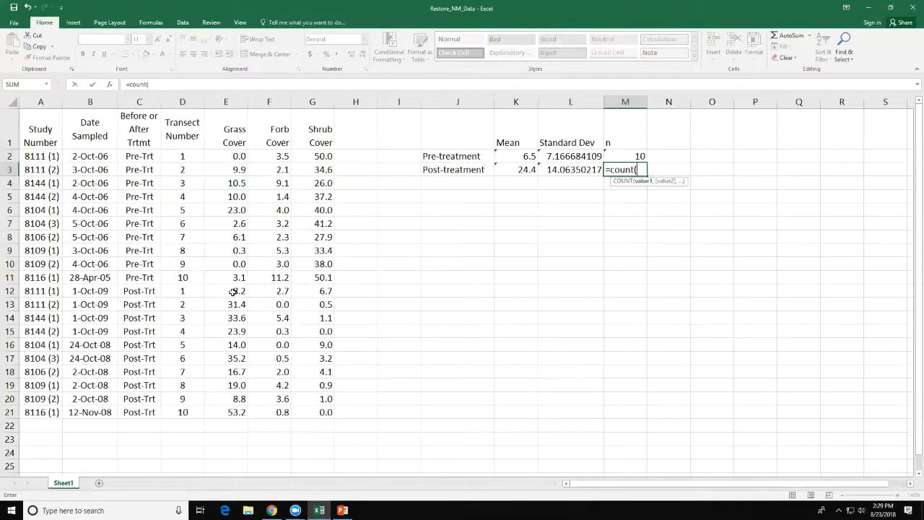
drag(231, 293, 229, 413)
text())
key(Return)
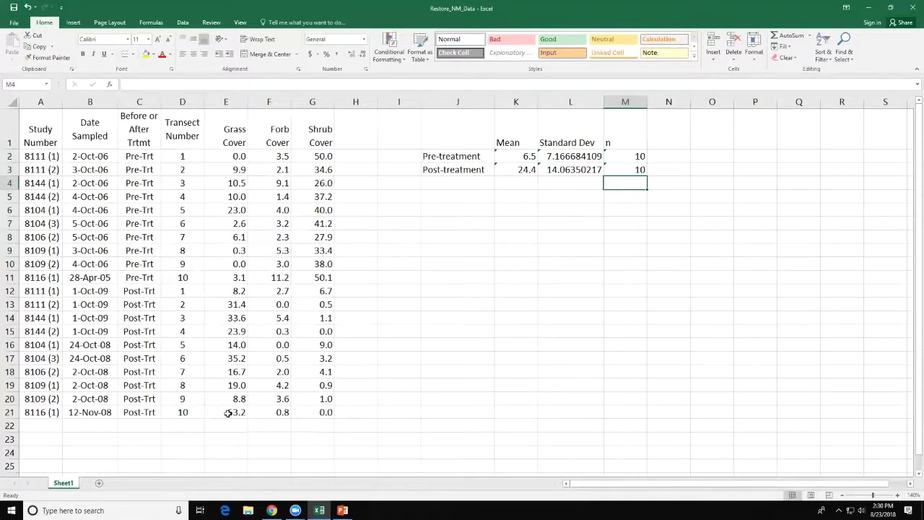
Step: Add the heading 95% CI Width in N1, beside the n heading
key(Up)
key(Up)
key(Up)
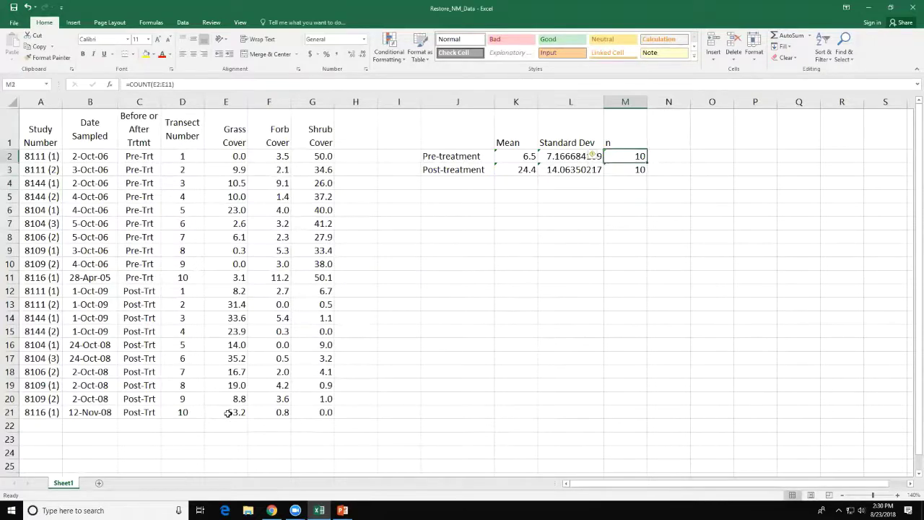
key(Right)
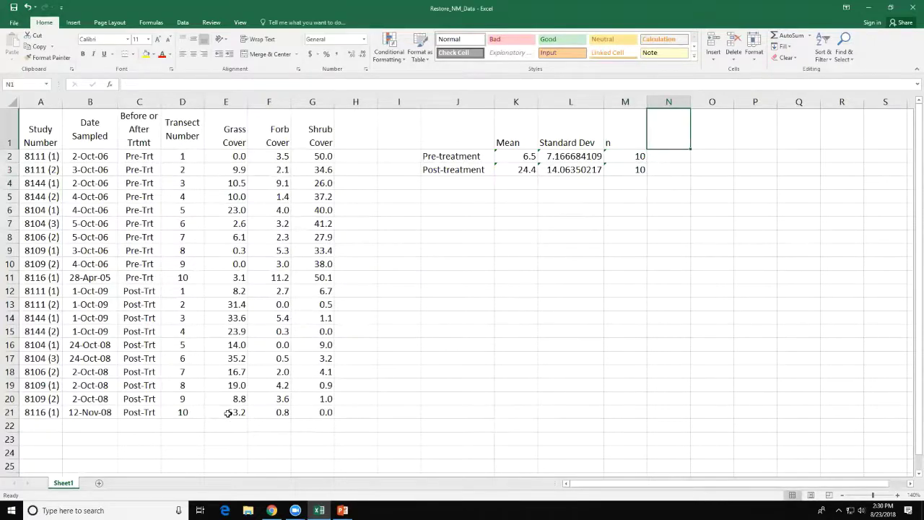
text(95)
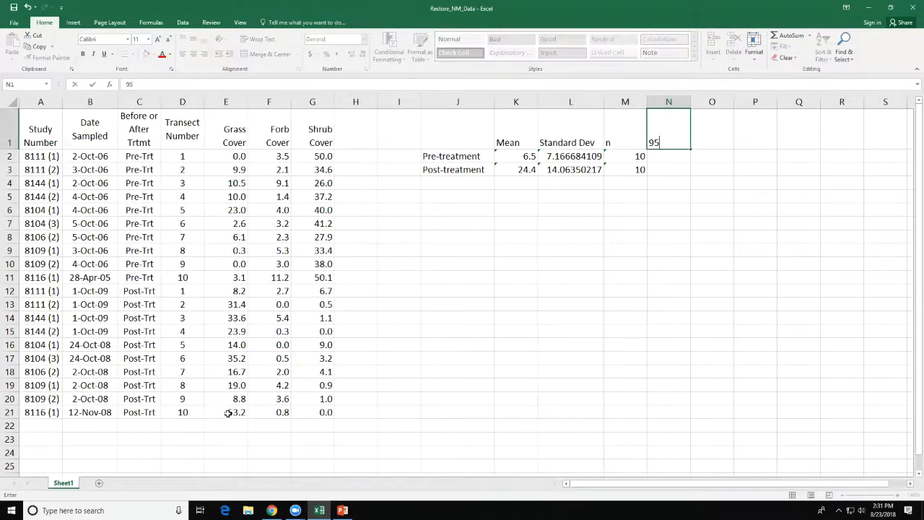
text(% CI Width)
key(Return)
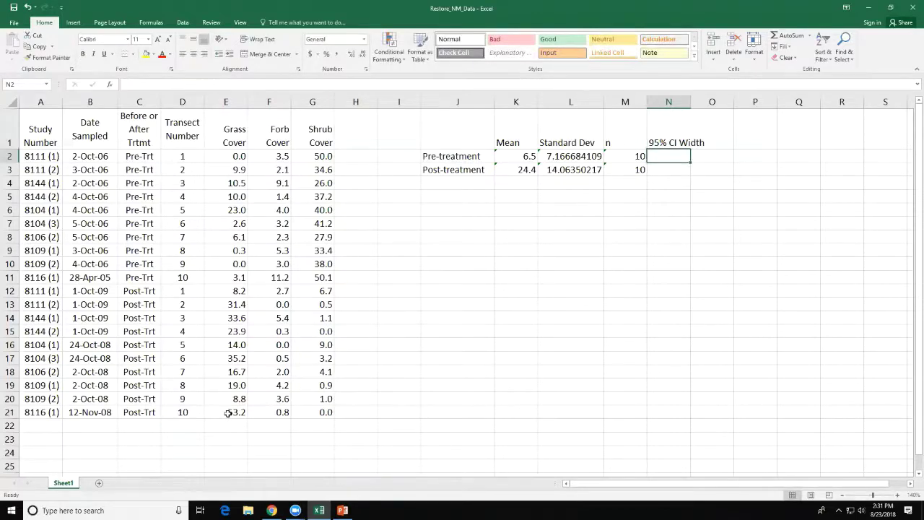
Step: Calculate the pre-treatment confidence interval width in N2 with CONFIDENCE.T, using alpha 0.05, standard deviation L2 and size M2
text(=conf)
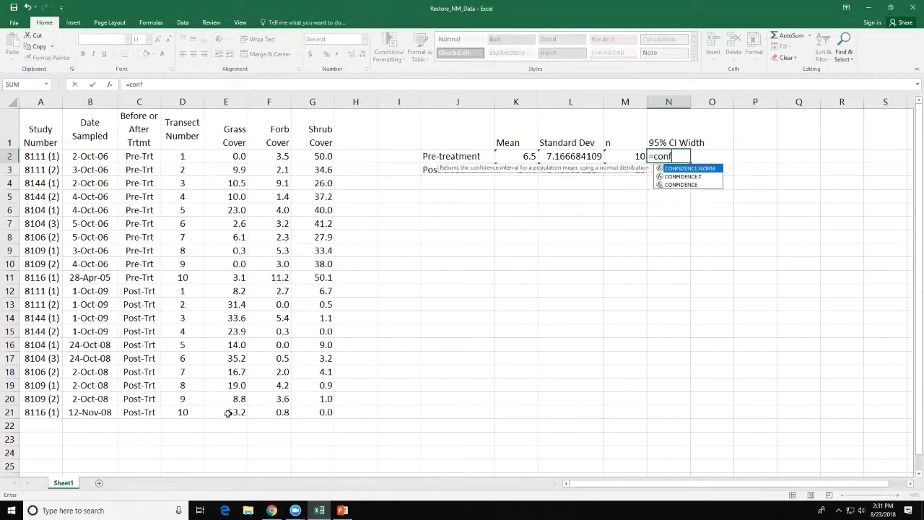
key(Down)
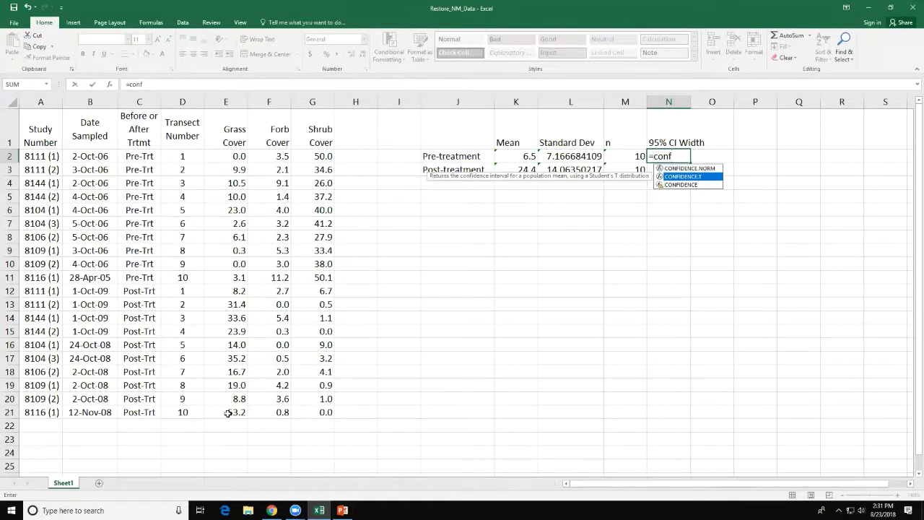
key(Tab)
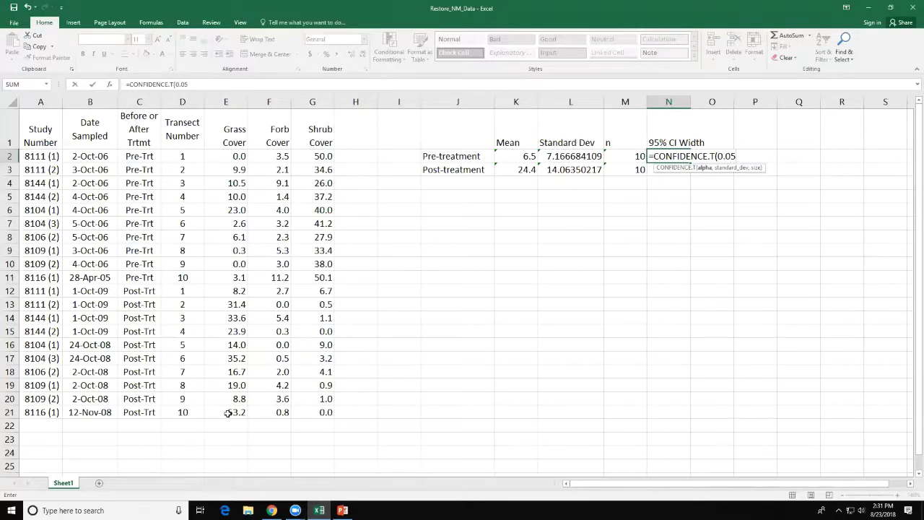
text(,)
click(562, 154)
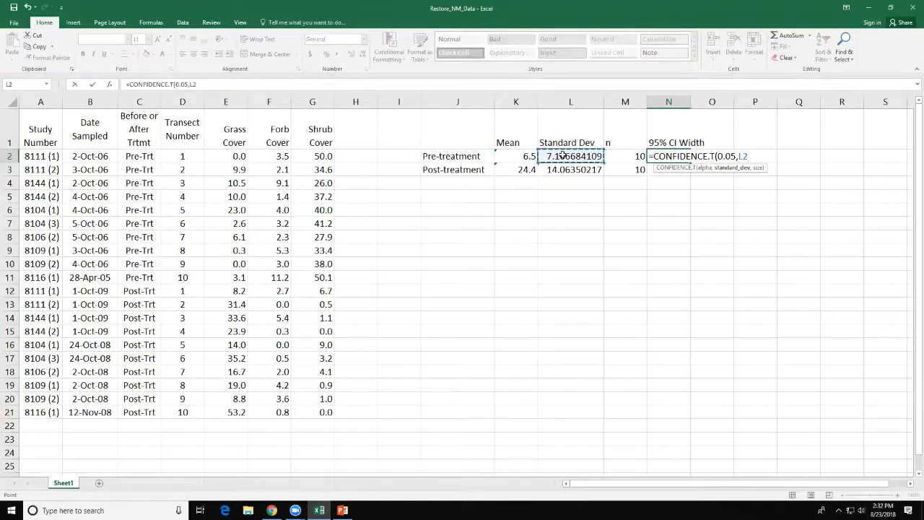
text(,)
click(635, 156)
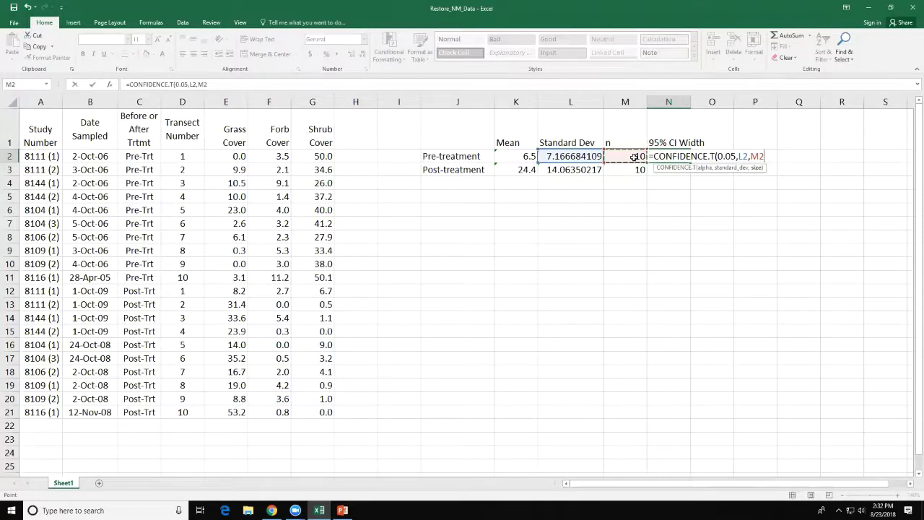
text())
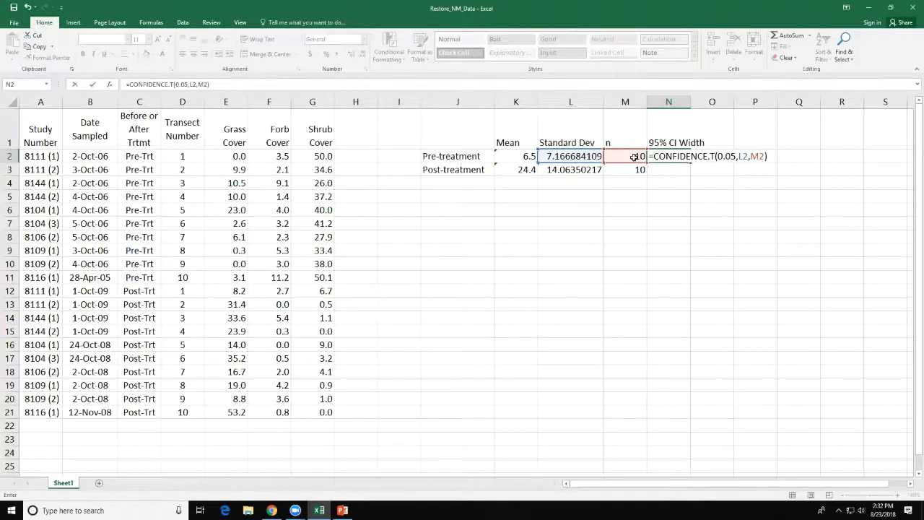
key(Return)
Step: Fill the N2 confidence formula down to the post-treatment row in N3 and widen column N to fit its heading
key(Up)
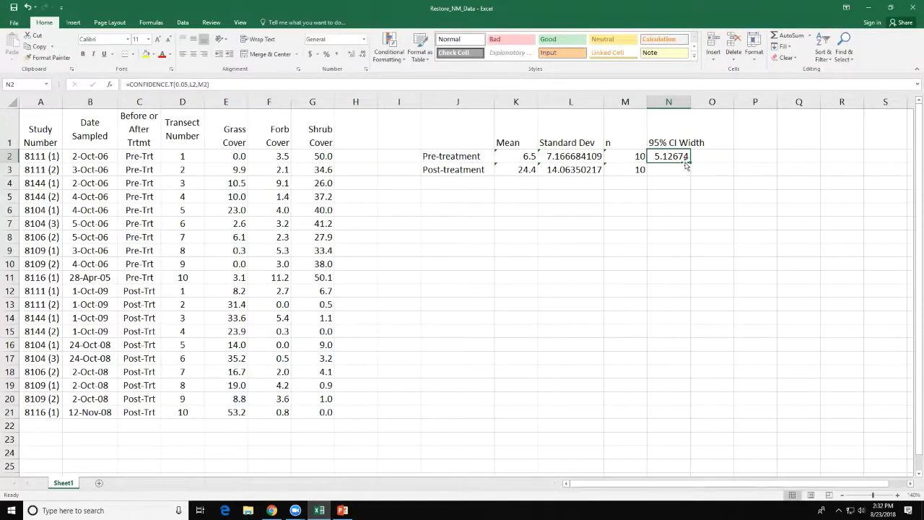
drag(690, 165, 690, 177)
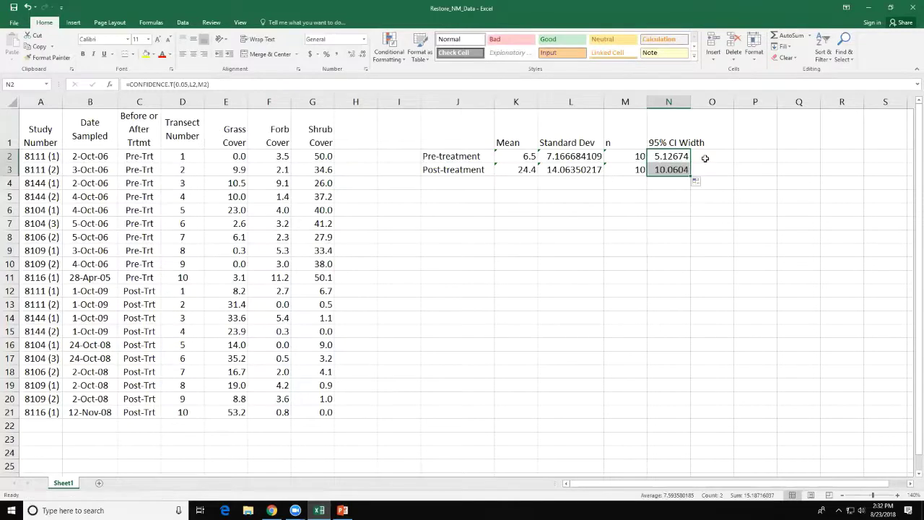
drag(691, 102, 710, 102)
click(730, 153)
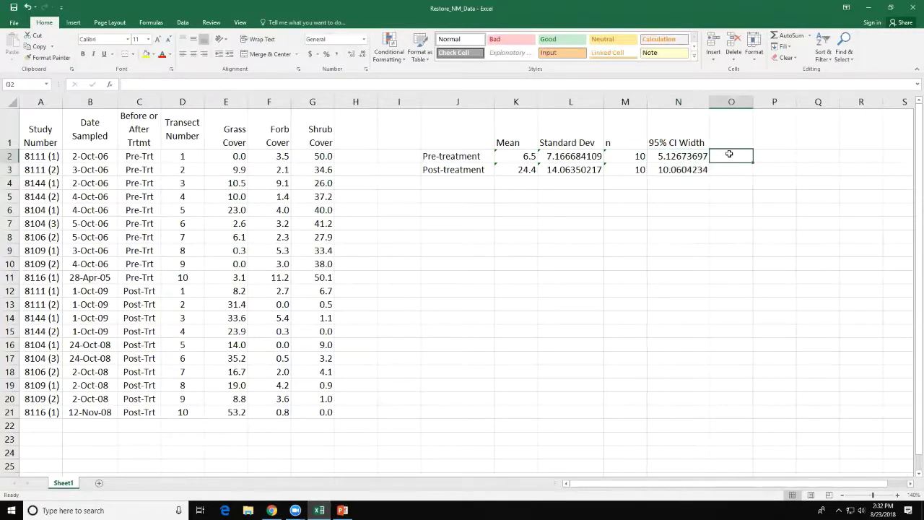
click(661, 156)
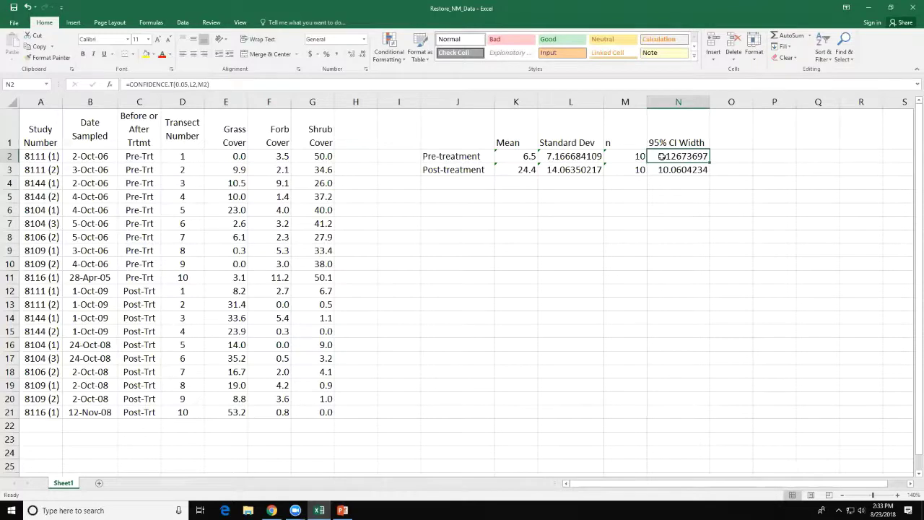
Step: Add the heading 95% CI Lower in O1, beside the 95% CI Width heading
click(723, 142)
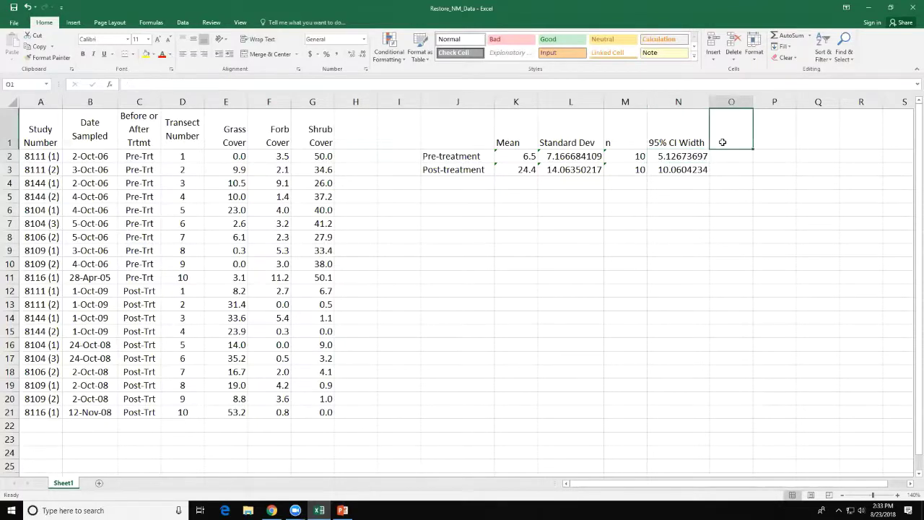
text(9)
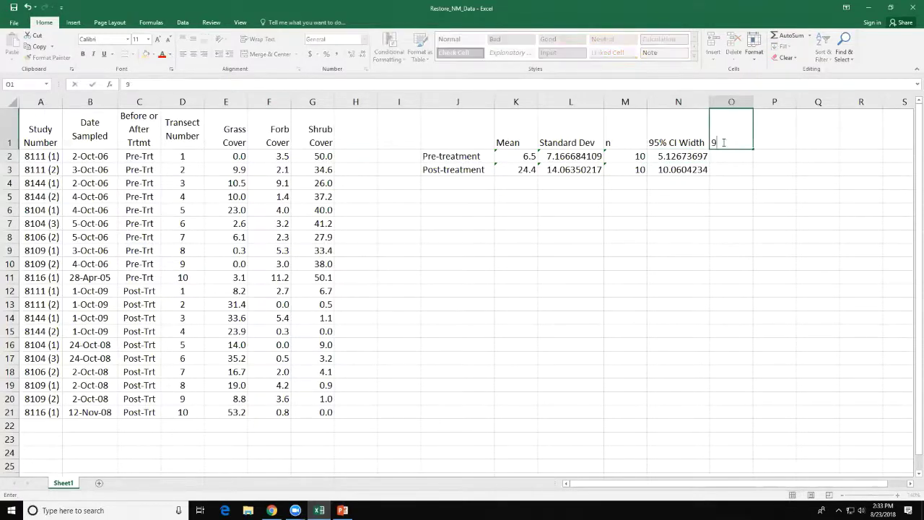
text(5% CI Lower)
key(Return)
Step: Calculate the pre-treatment lower confidence limit in O2 as the mean minus the interval width, =K2-N2
text(=)
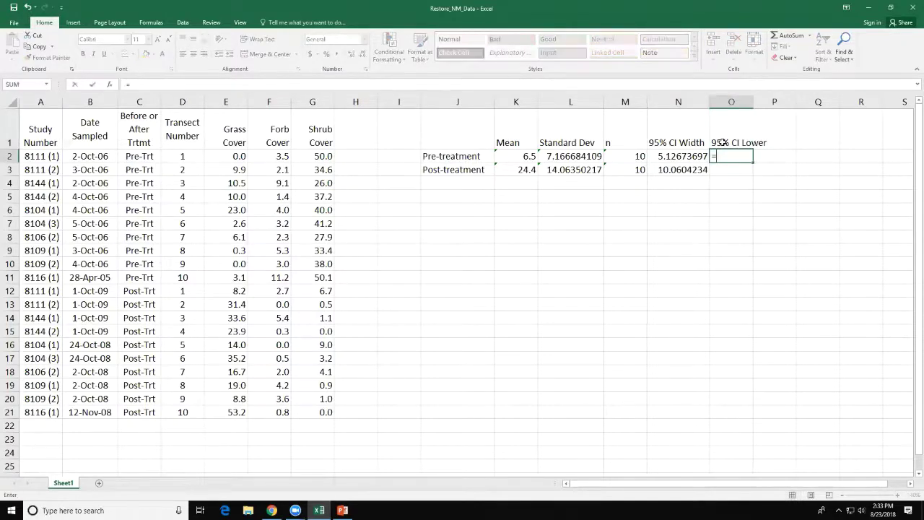
key(Left)
key(Left)
key(Left)
key(Left)
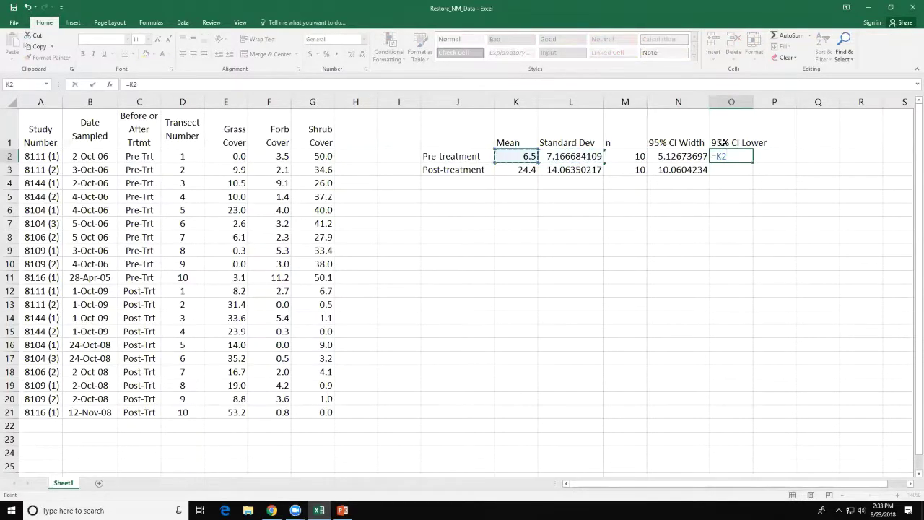
text(-)
key(Right)
key(Right)
key(Right)
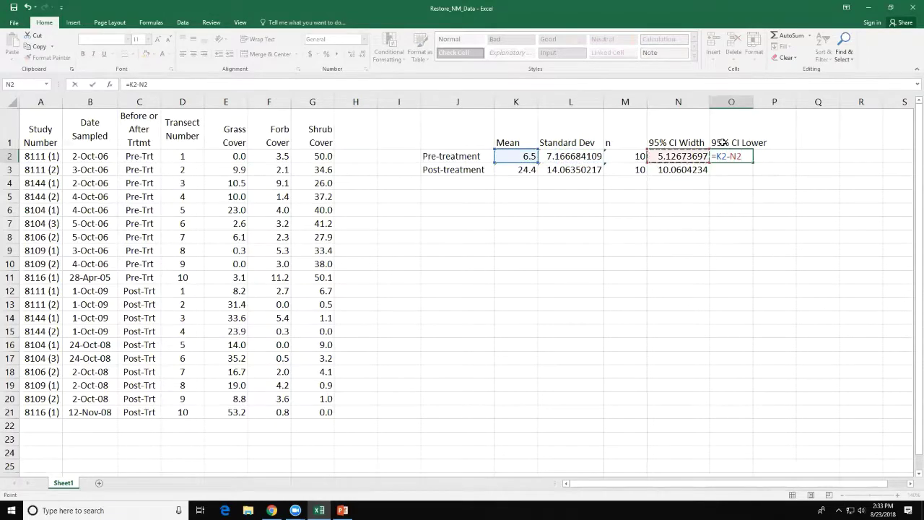
key(ctrl+Return)
Step: Widen column O to fit its heading and add the heading 95% CI Upper in P1
key(Right)
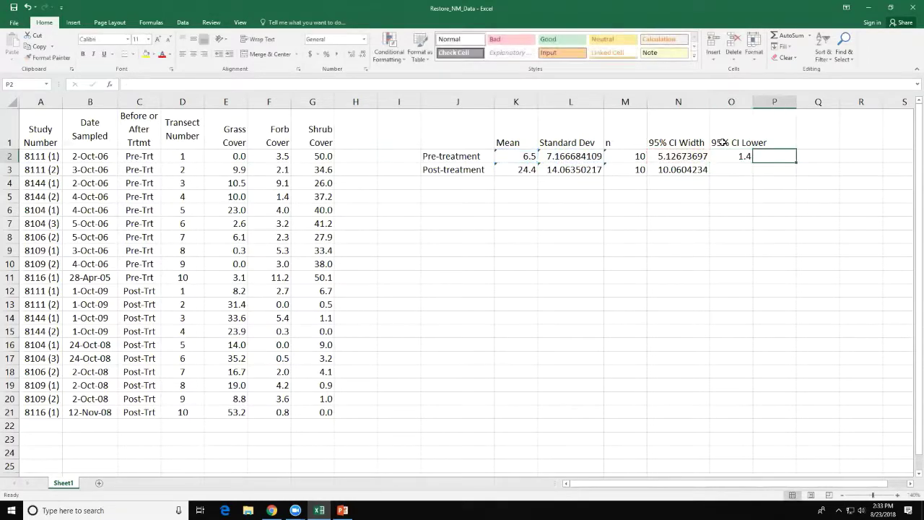
key(Up)
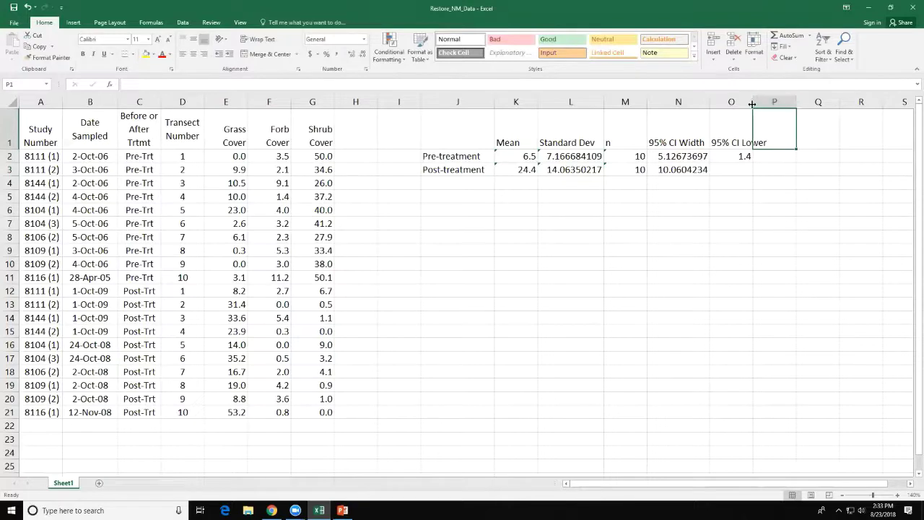
drag(753, 107, 766, 107)
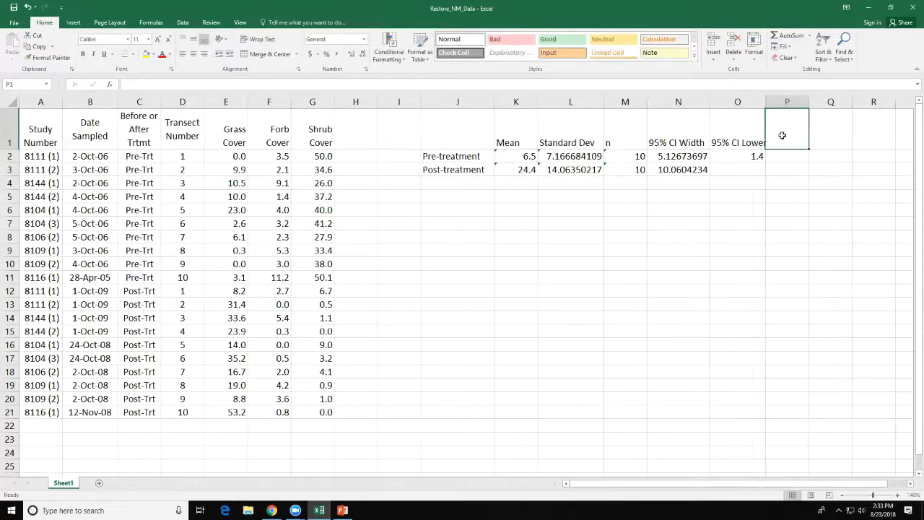
text(95% C)
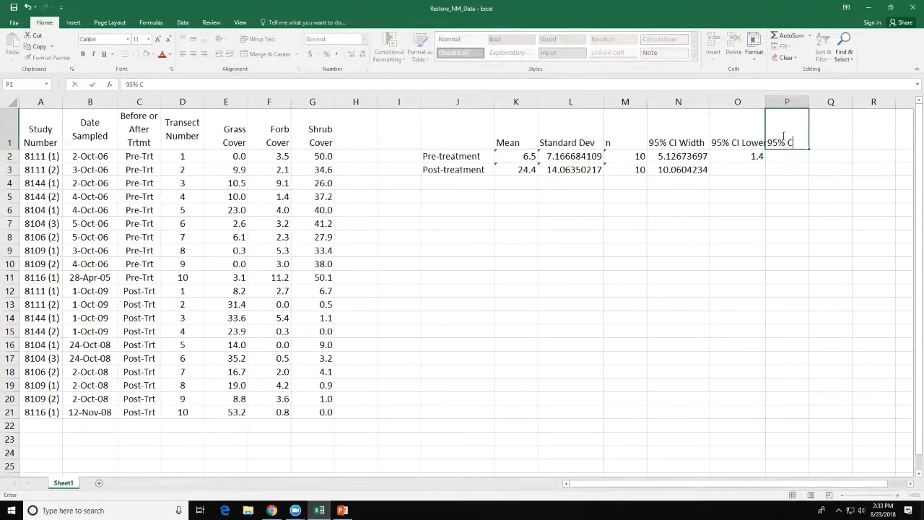
text(I Upper)
key(Return)
Step: Calculate the pre-treatment upper confidence limit in P2 as the mean plus the interval width, =K2+N2
text(=)
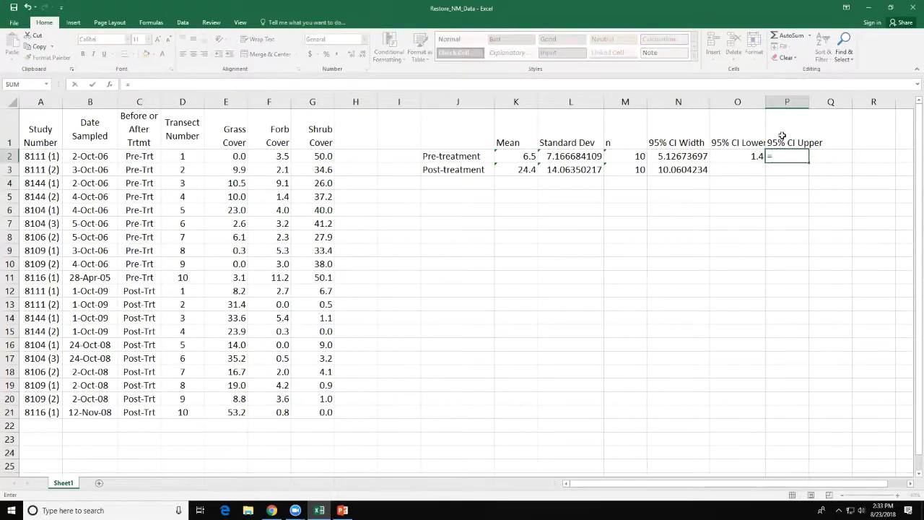
key(Left)
key(Left)
key(Left)
key(Left)
key(Left)
text(+)
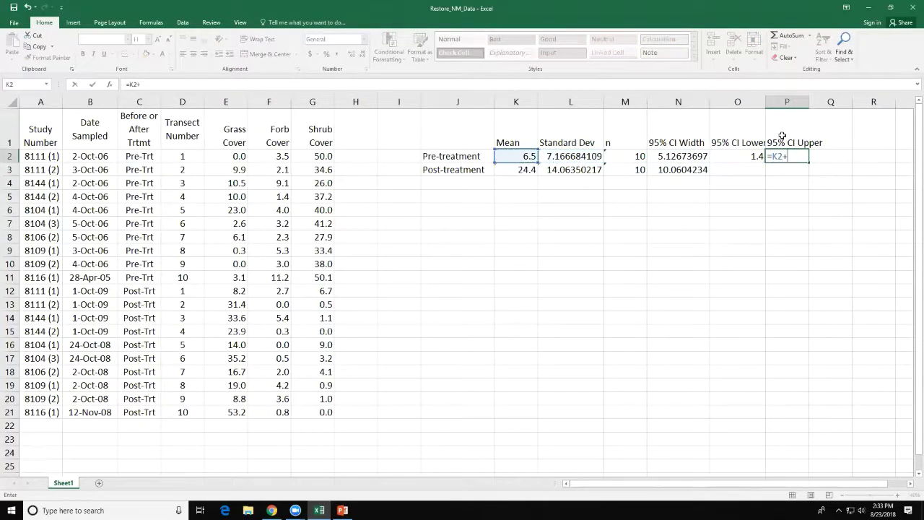
key(Left)
key(Left)
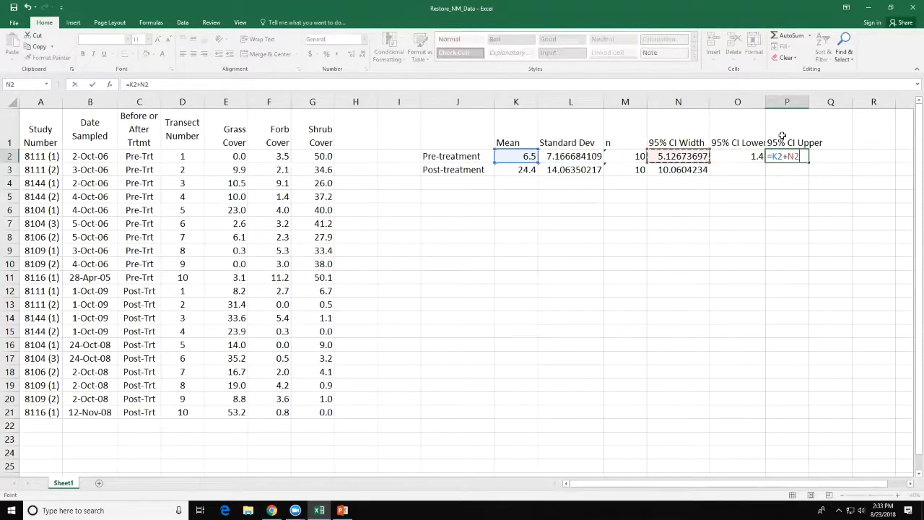
key(Return)
key(Up)
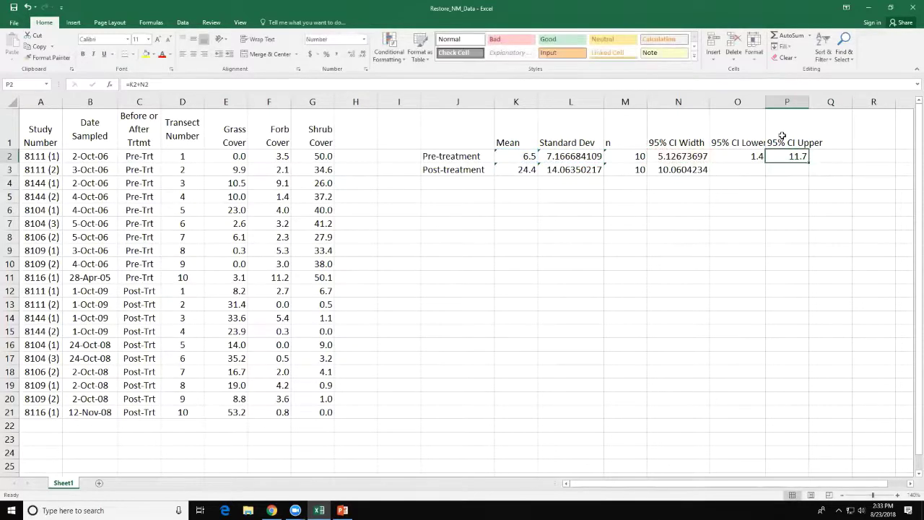
key(Left)
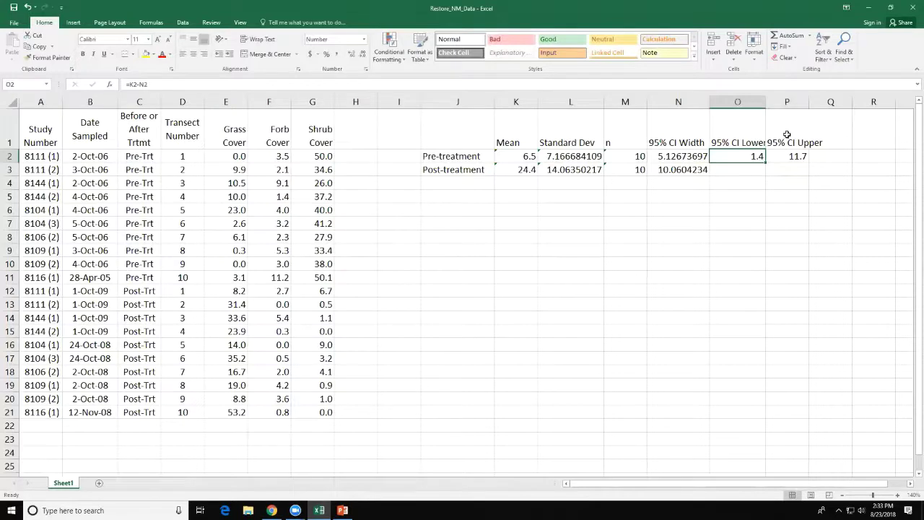
Step: Try filling the confidence limit formulas from O2:P2 down into the post-treatment row, and undo the fill
drag(755, 156, 810, 176)
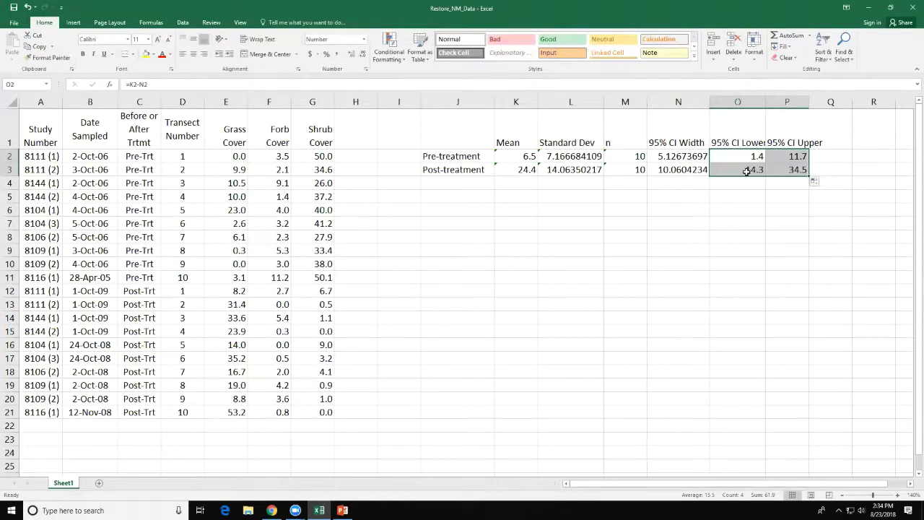
click(746, 172)
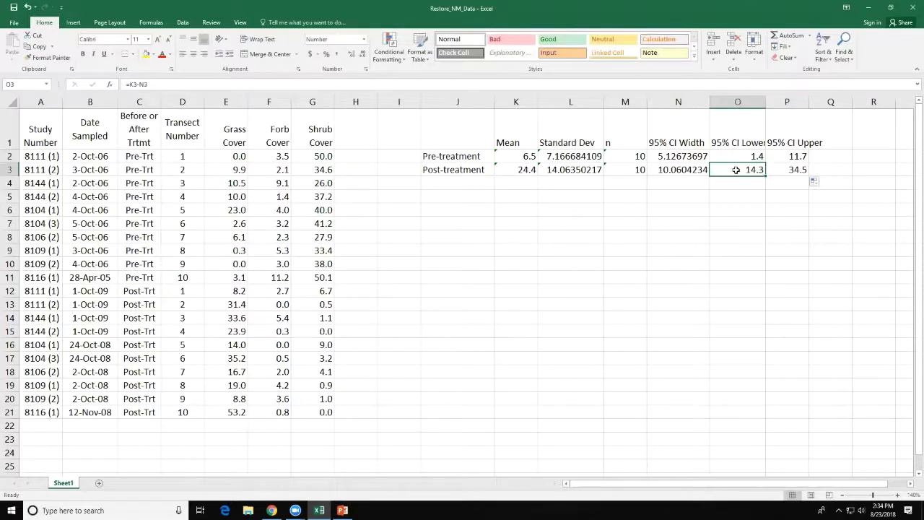
key(ctrl+z)
key(ctrl+z)
key(ctrl+z)
key(ctrl+z)
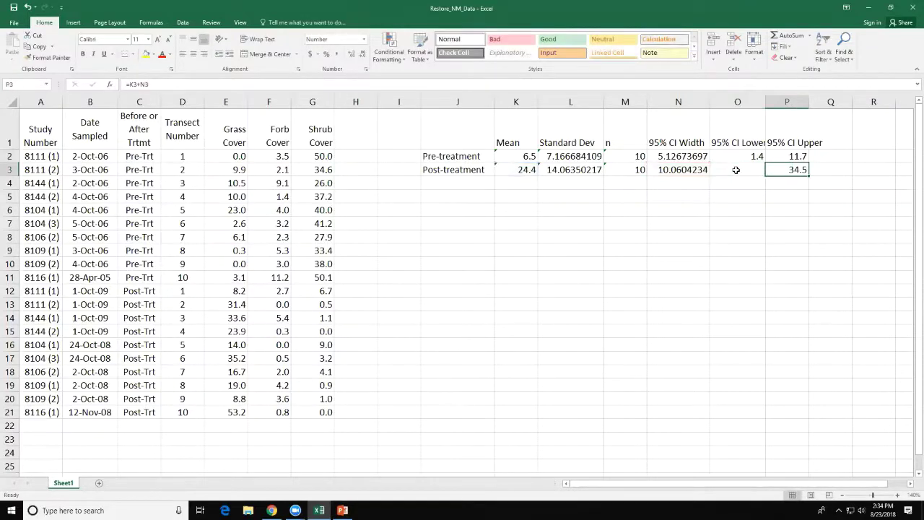
text(=)
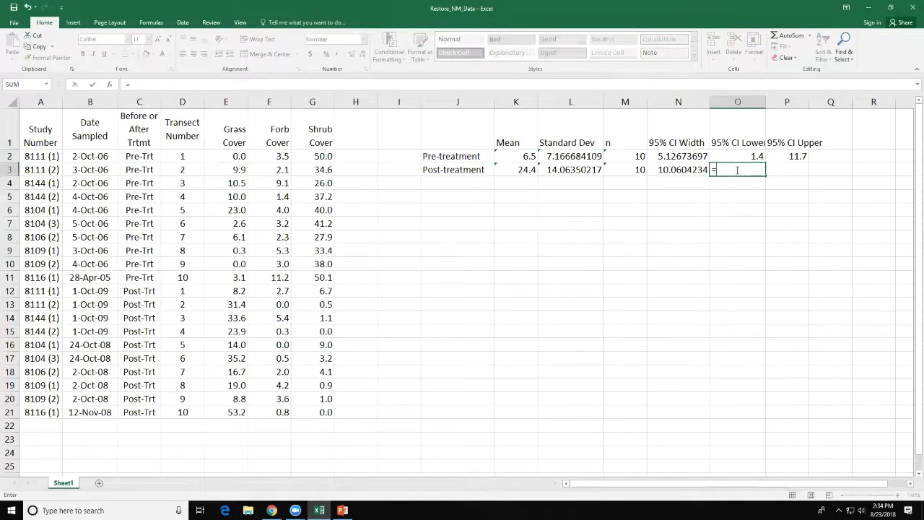
key(Left)
key(Escape)
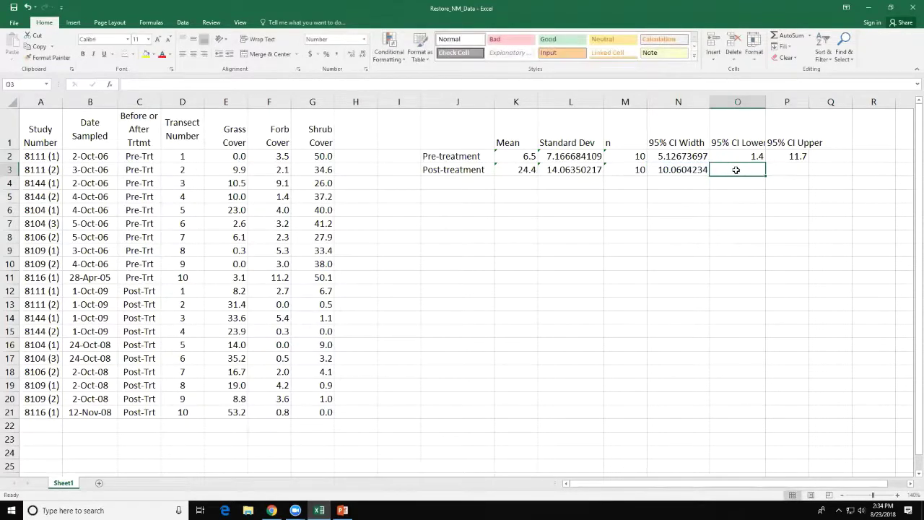
key(Left)
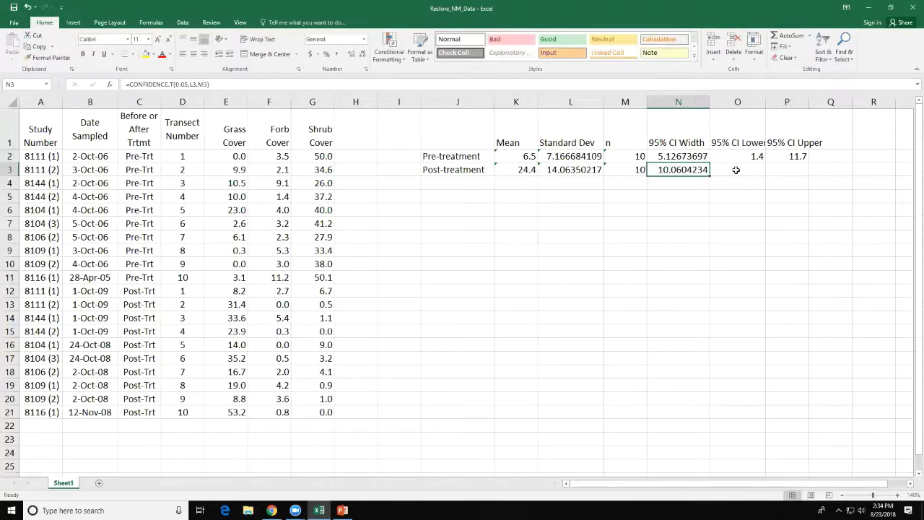
key(Up)
key(Right)
key(Down)
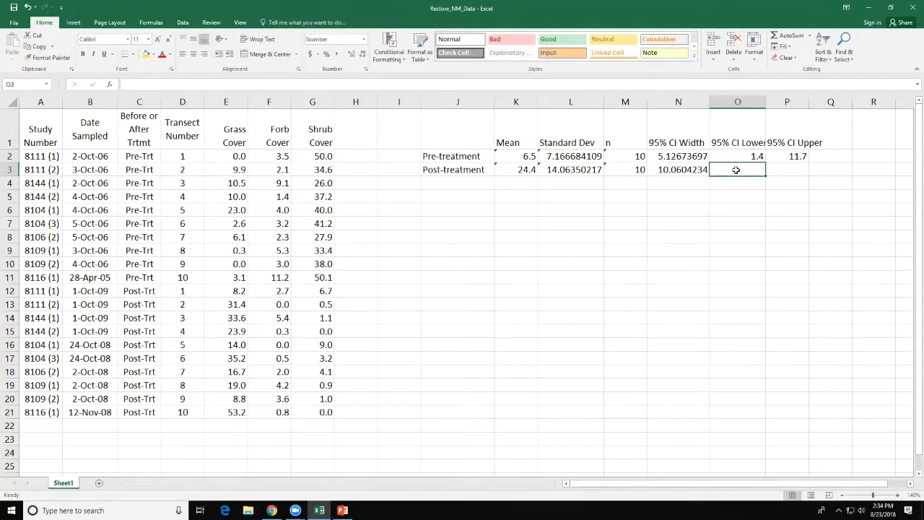
Step: Calculate the post-treatment lower confidence limit in O3 as the mean minus the interval width, =K3-N3
text(=)
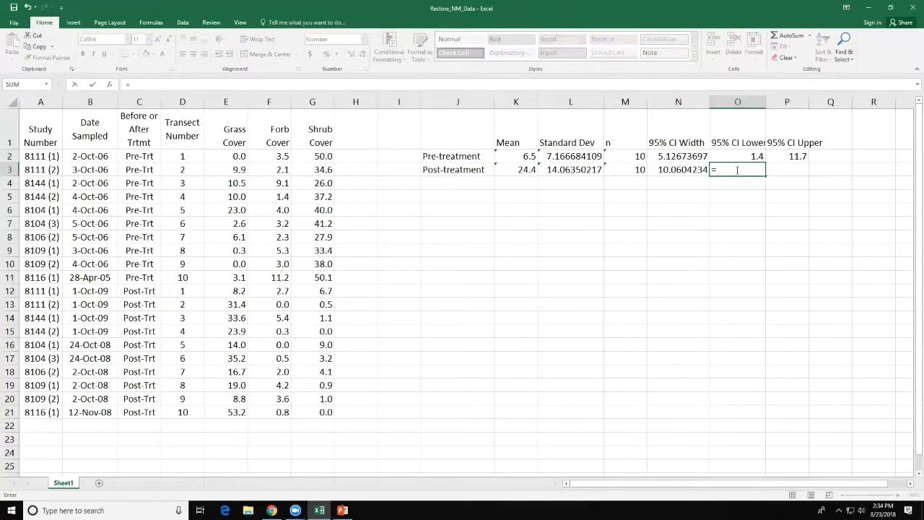
key(Left)
key(Left)
key(Left)
key(Left)
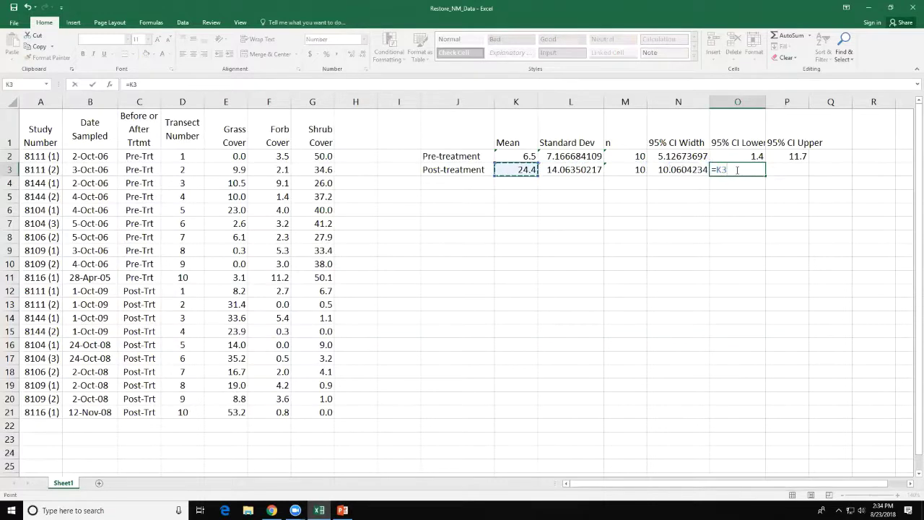
text(-)
key(Left)
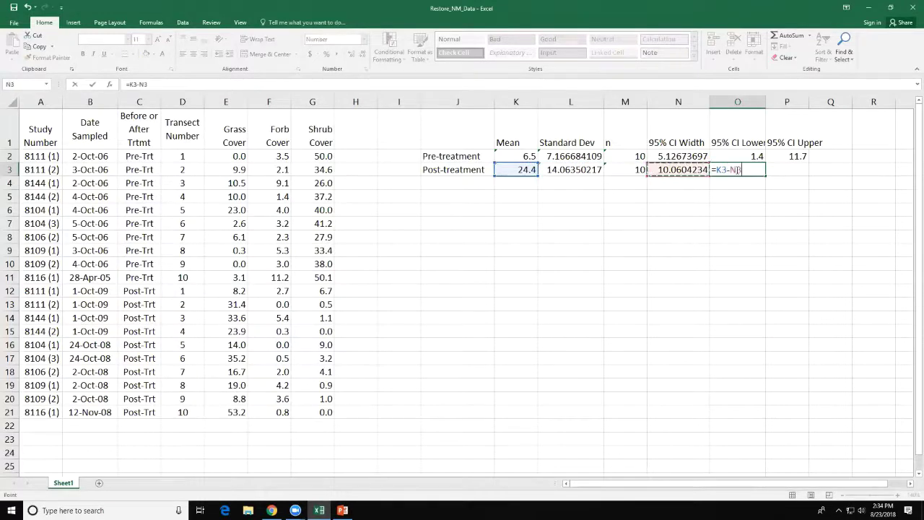
key(Return)
Step: Calculate the post-treatment upper confidence limit in P3 as the mean plus the interval width, =K3+N3
key(Up)
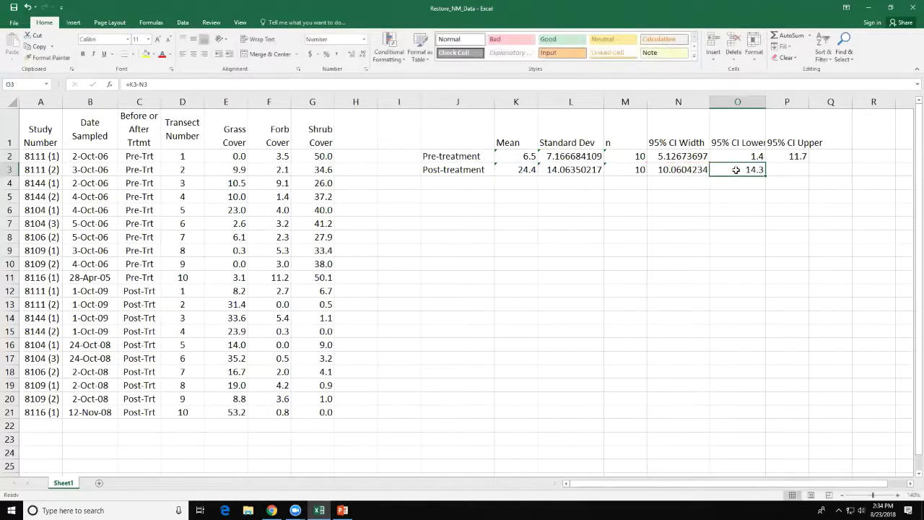
key(Right)
text(=)
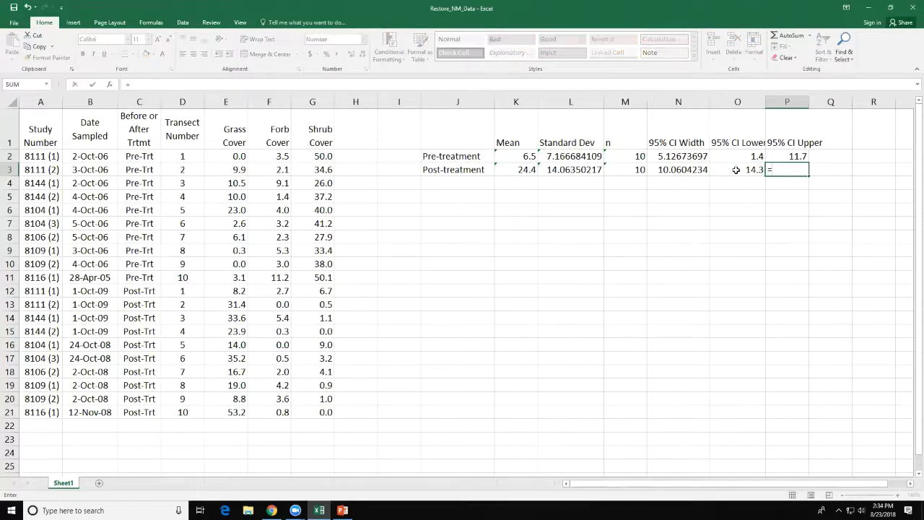
key(Left)
key(Left)
key(Left)
key(Left)
key(Left)
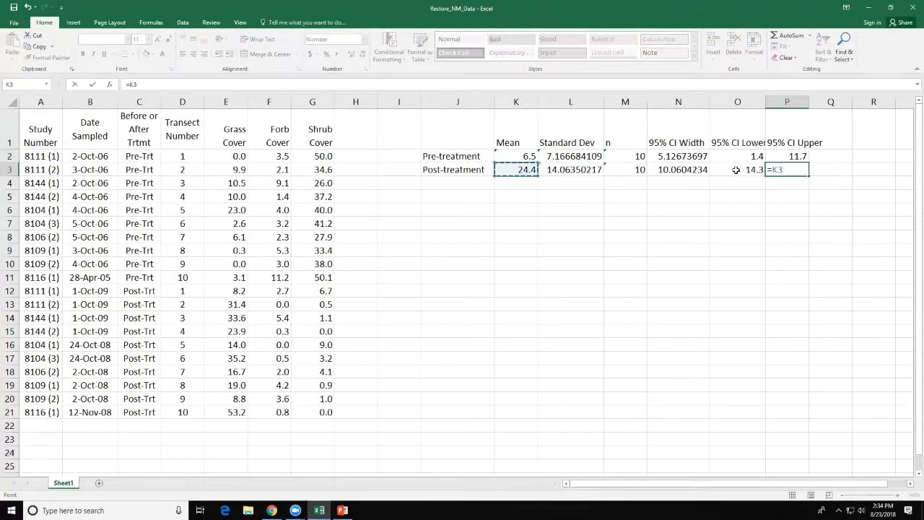
text(+)
key(Left)
key(Left)
key(Return)
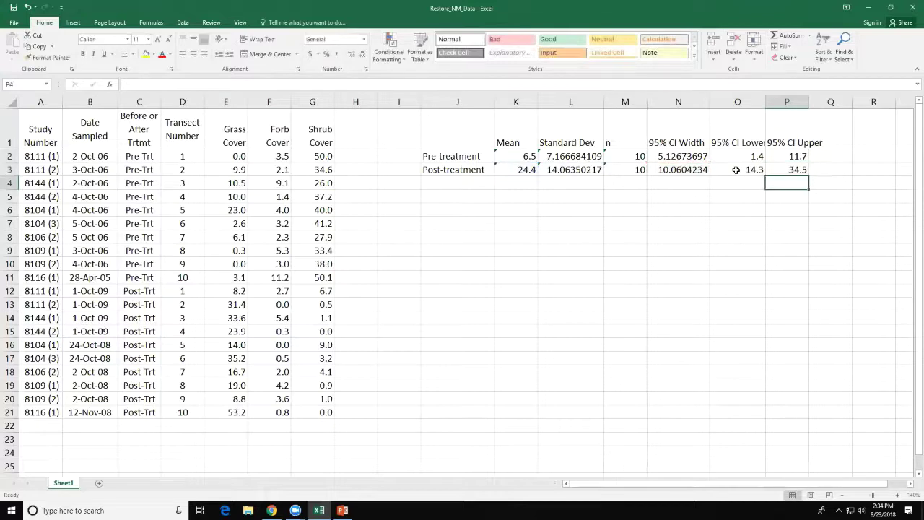
key(Up)
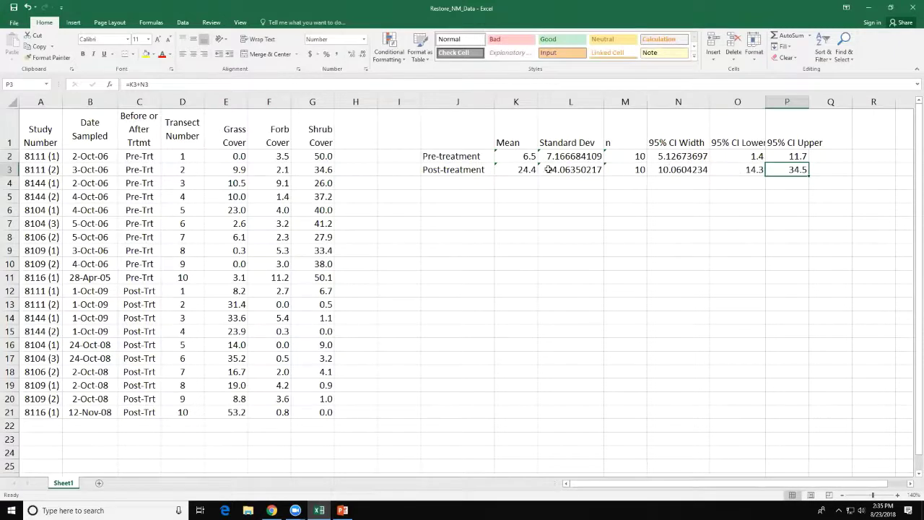
Step: Add the label T-test in J5, below the summary table
click(519, 195)
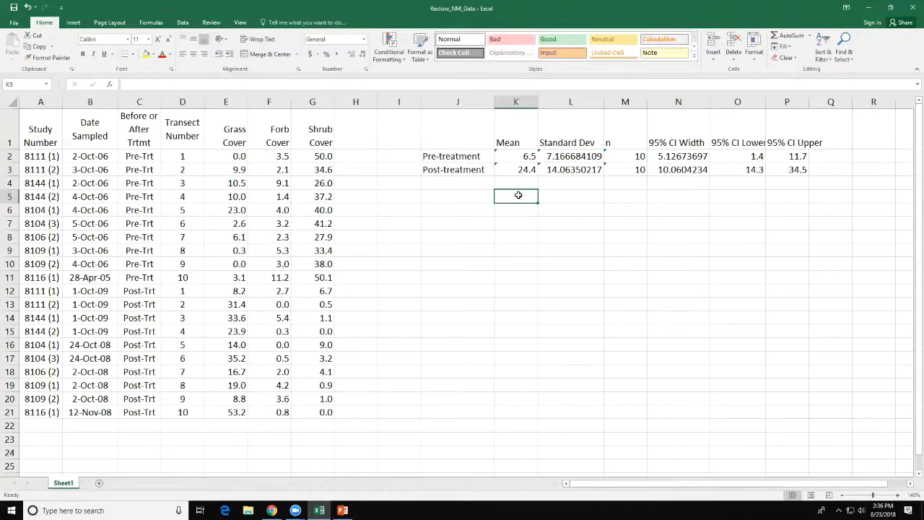
key(Left)
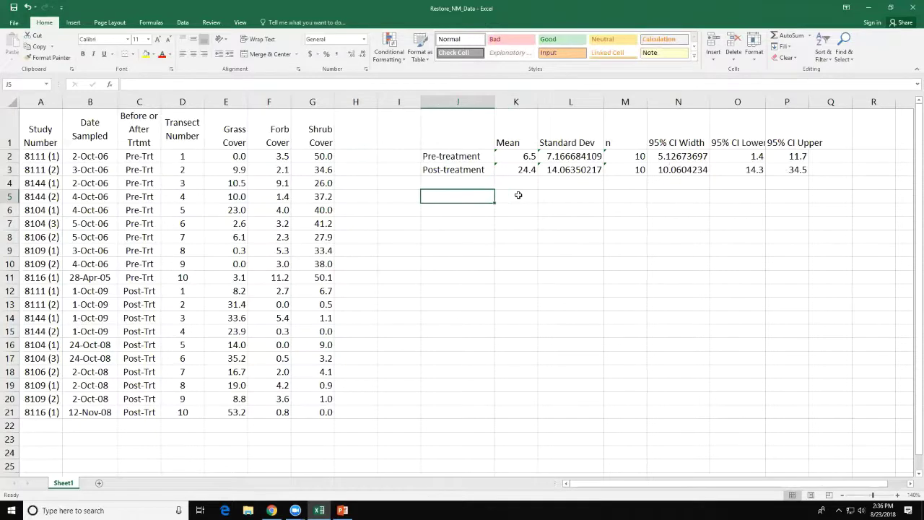
text(T-test)
key(Tab)
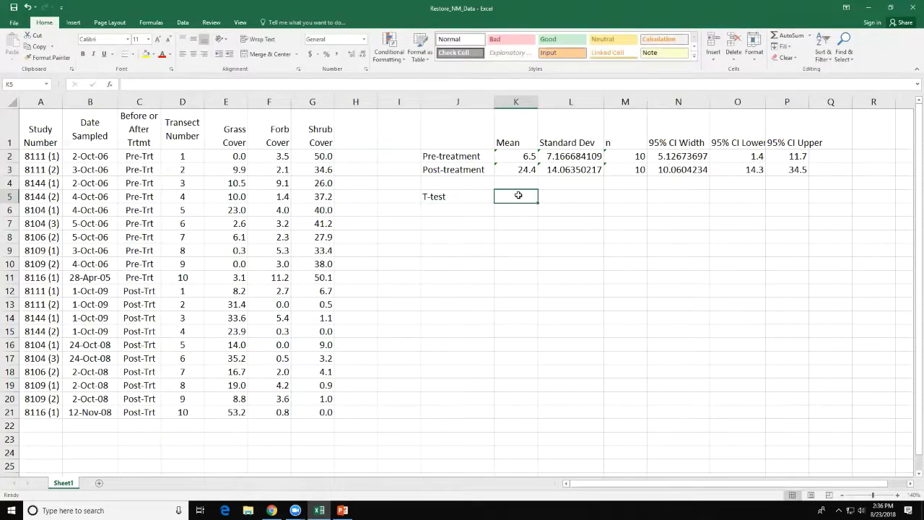
Step: Calculate a two-tailed, unequal-variance t-test of pre- versus post-treatment grass cover in K5 with =T.TEST(E2:E11,E12:E21,2,3)
text(=t)
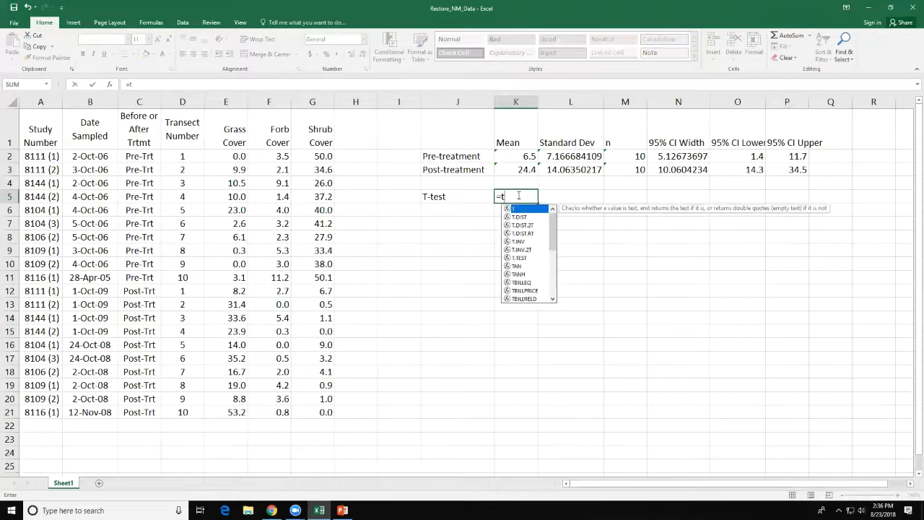
text(type)
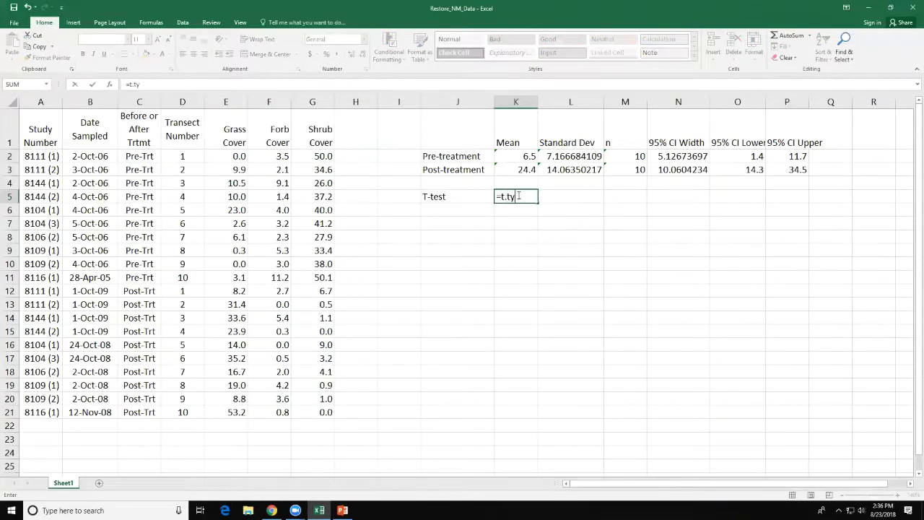
key(BackSpace)
key(BackSpace)
key(BackSpace)
text(est)
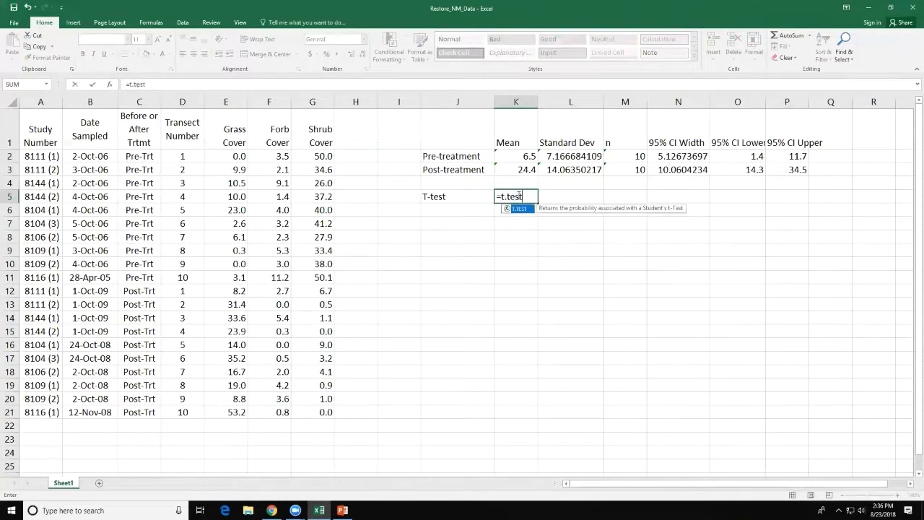
text(()
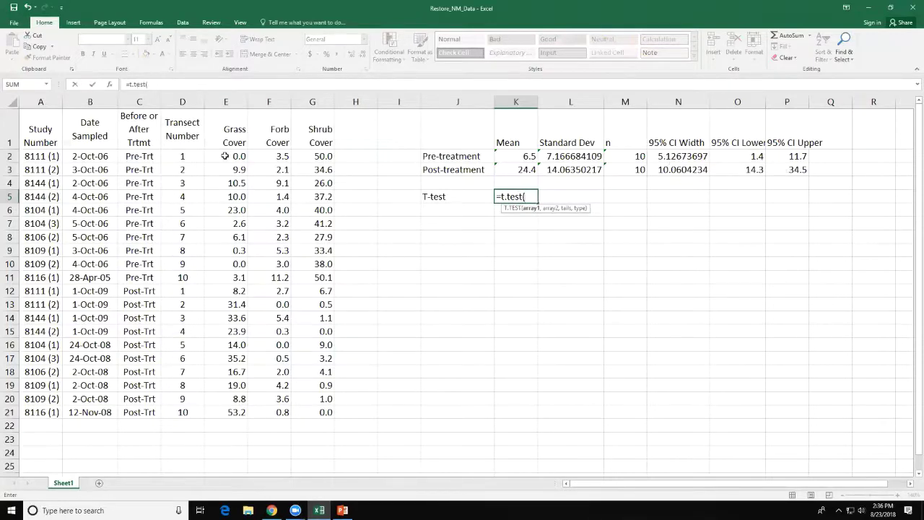
drag(225, 156, 235, 278)
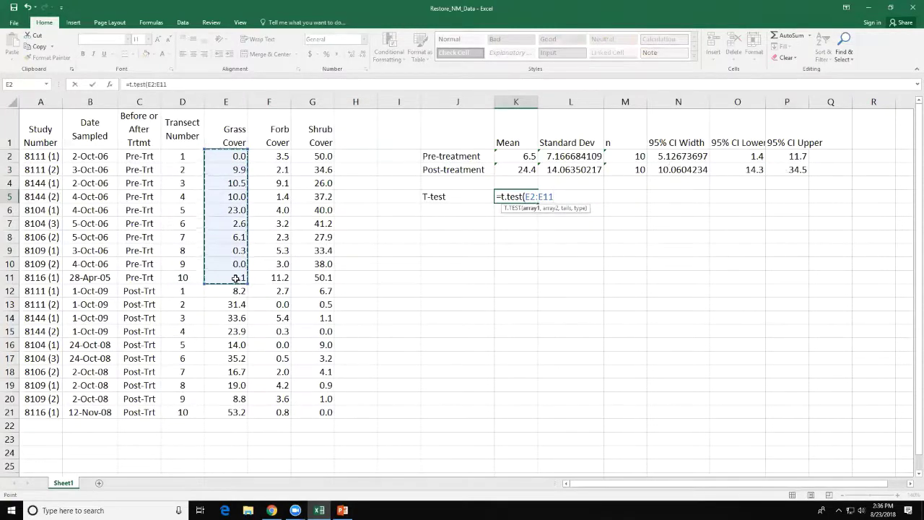
text(,)
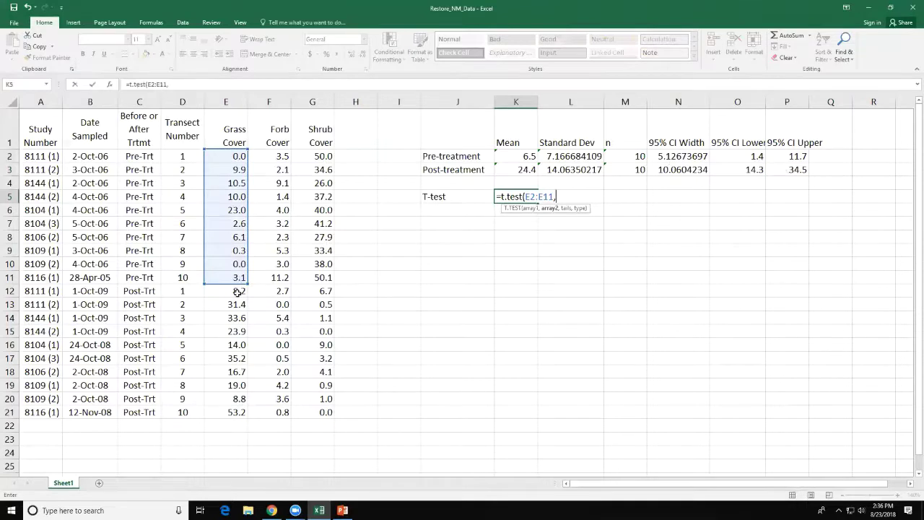
drag(238, 292, 226, 412)
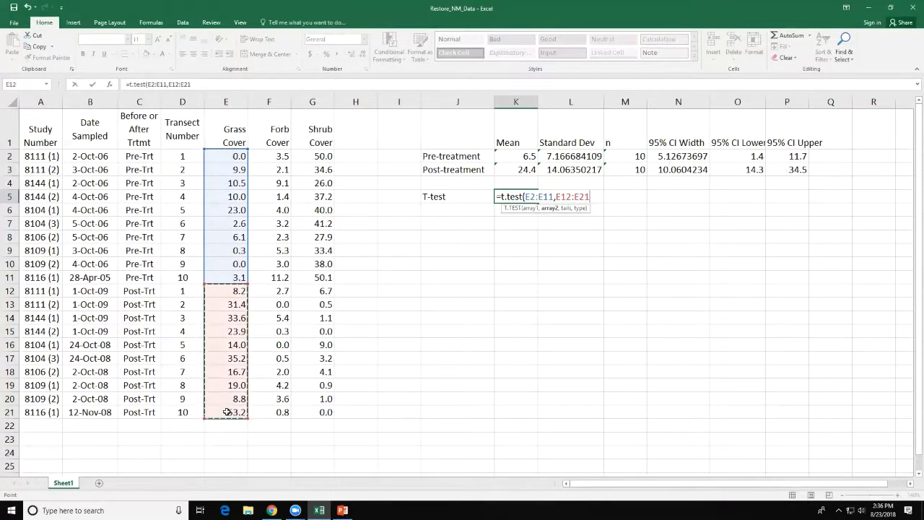
text(,2)
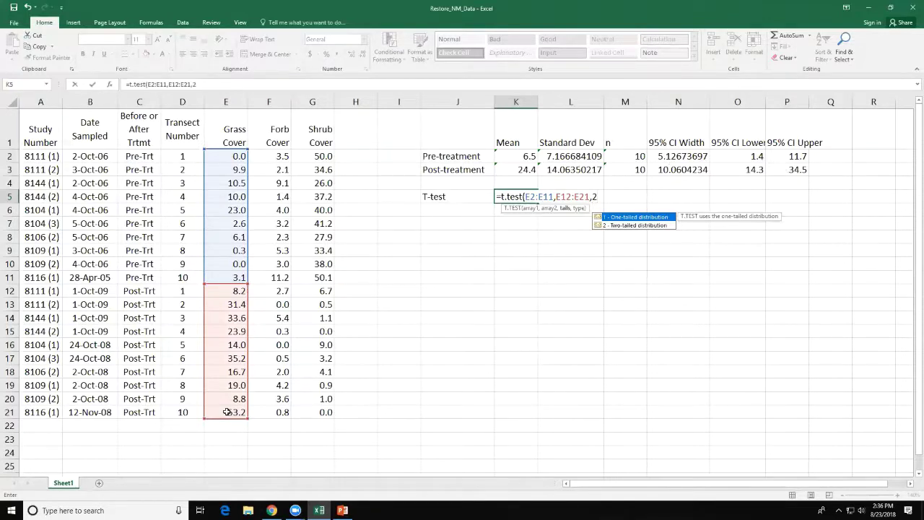
text(,)
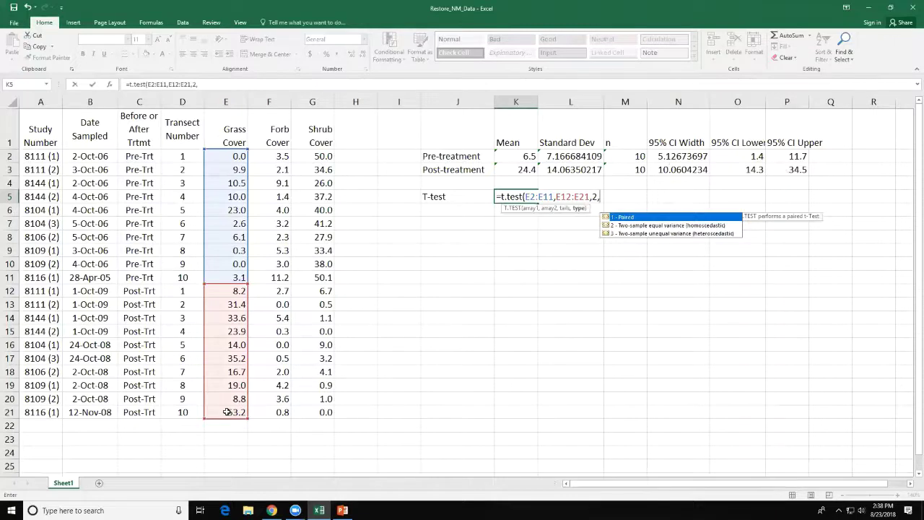
text(3))
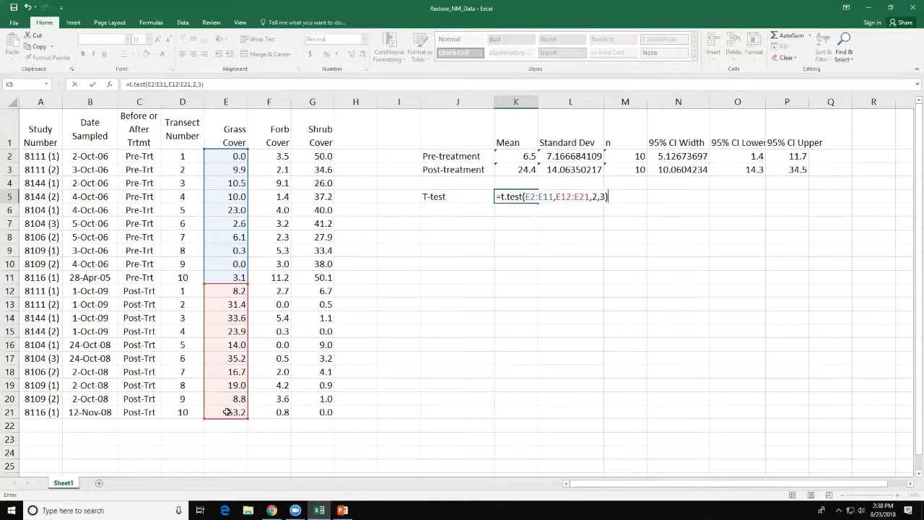
key(Return)
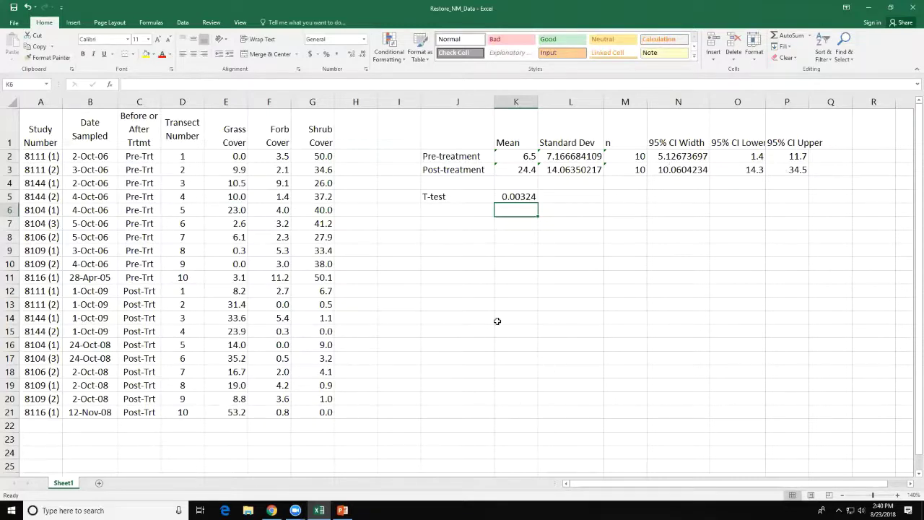
Step: Insert a 2-D clustered column chart of the treatment means from J1:K3 and place it below the T-test row, clear of the data
click(512, 268)
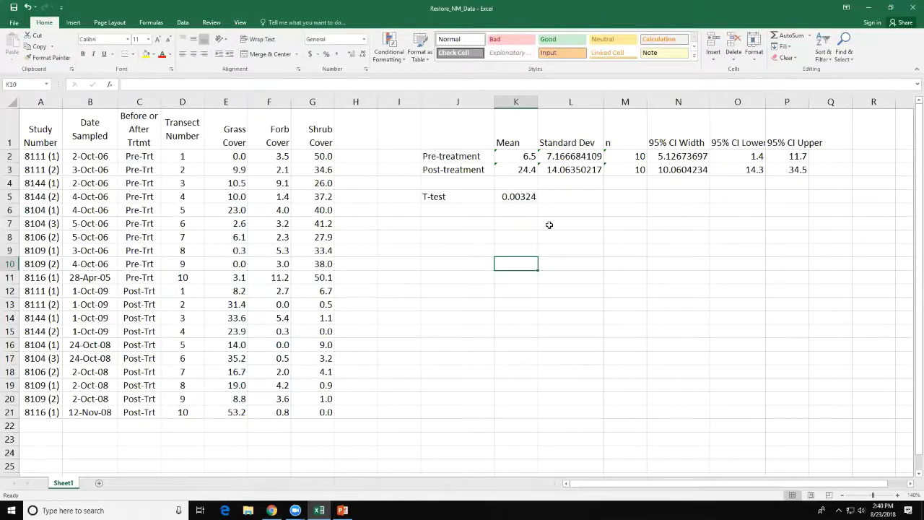
drag(458, 140, 508, 170)
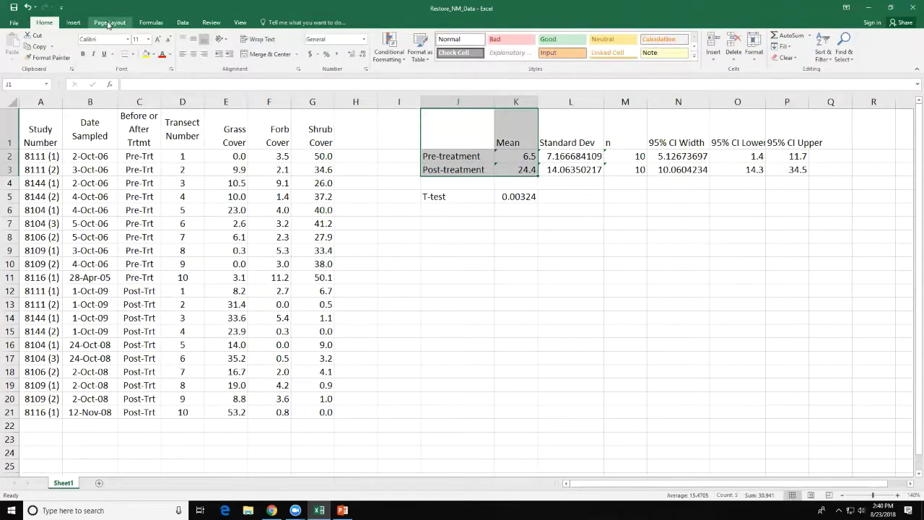
click(75, 22)
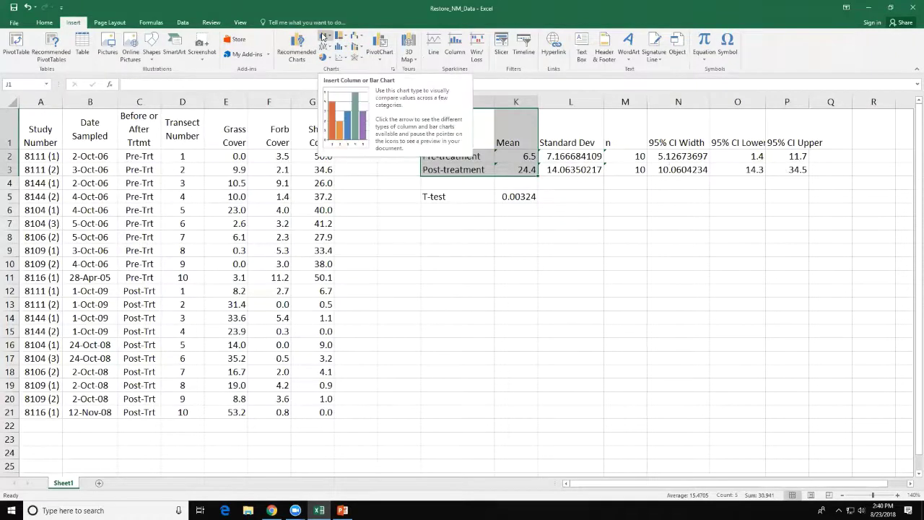
click(323, 36)
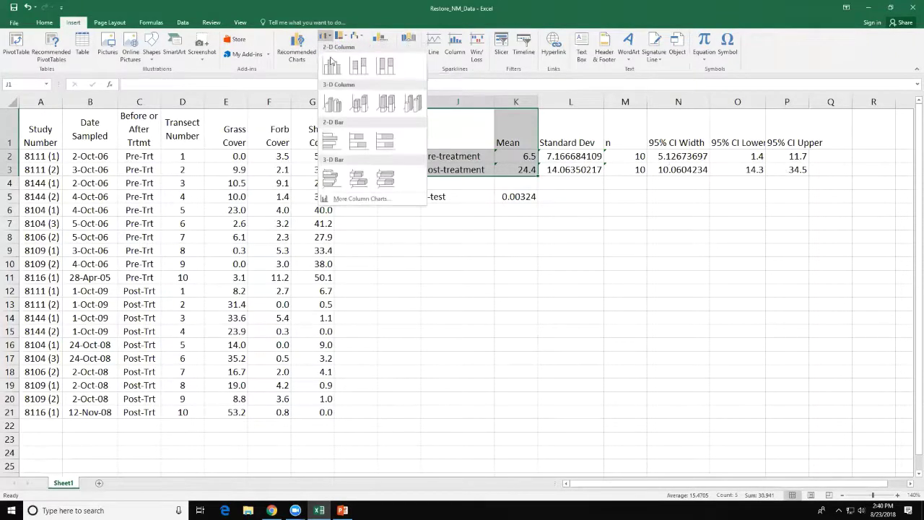
click(332, 67)
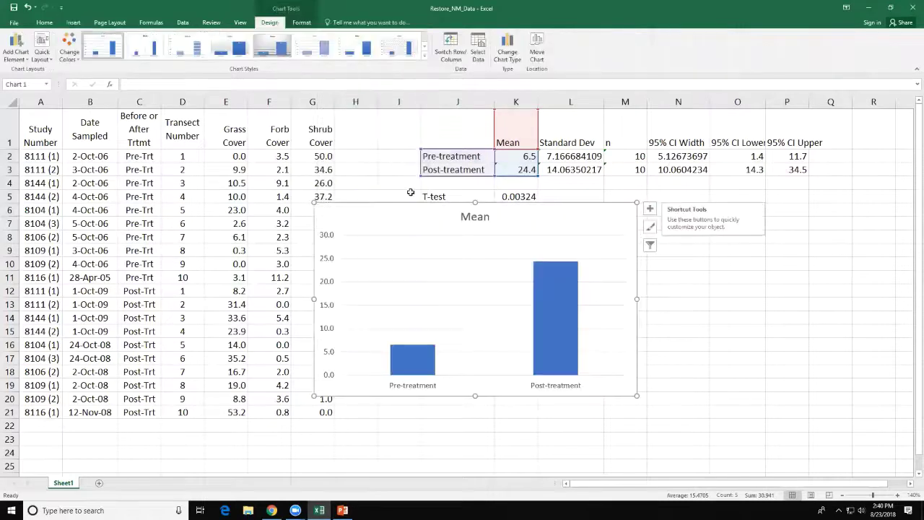
drag(437, 214, 560, 247)
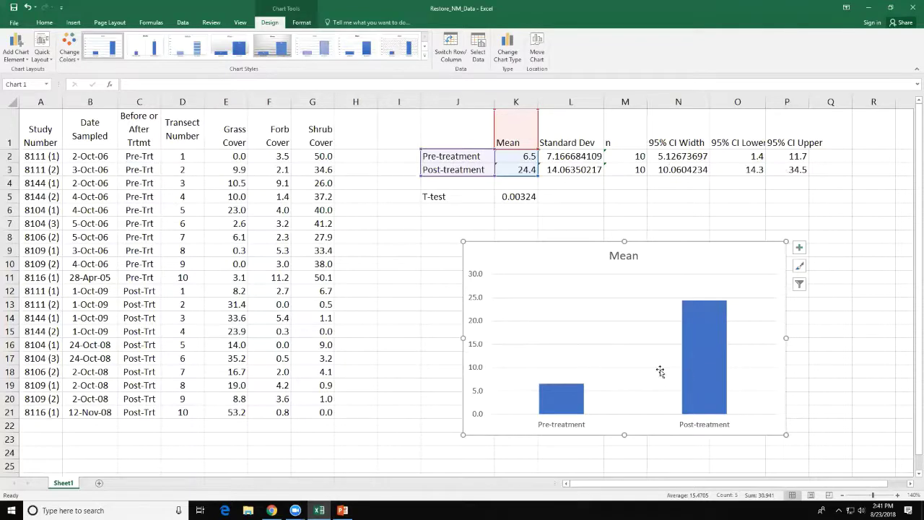
Step: Switch the chart's rows and columns so that Pre-treatment and Post-treatment are plotted as separate series
mouse_move(718, 387)
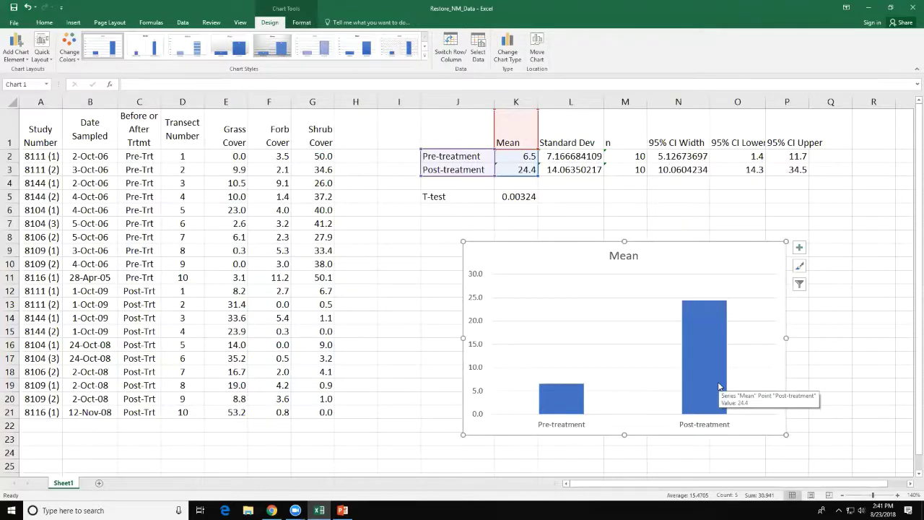
click(449, 41)
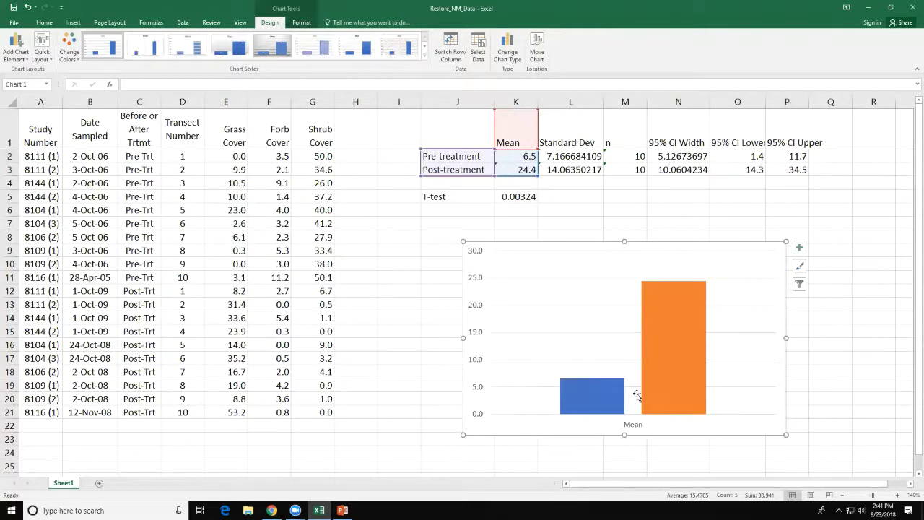
mouse_move(605, 409)
Step: Add error bars to the Pre-treatment series with custom positive and negative values both taken from its 95% CI width in N2
click(24, 64)
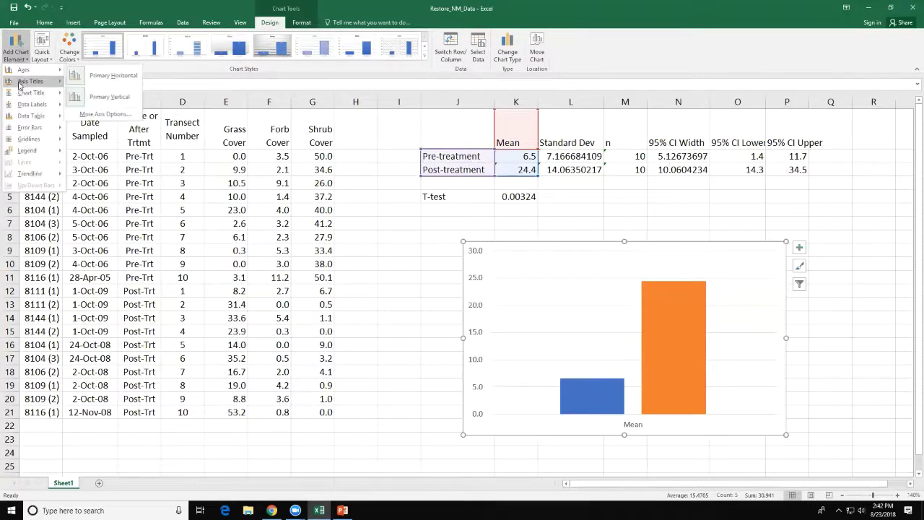
mouse_move(29, 128)
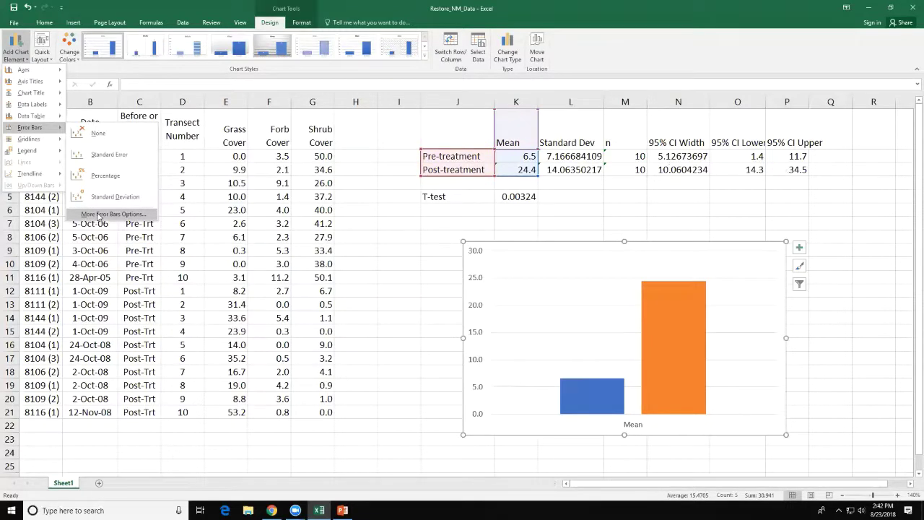
click(100, 215)
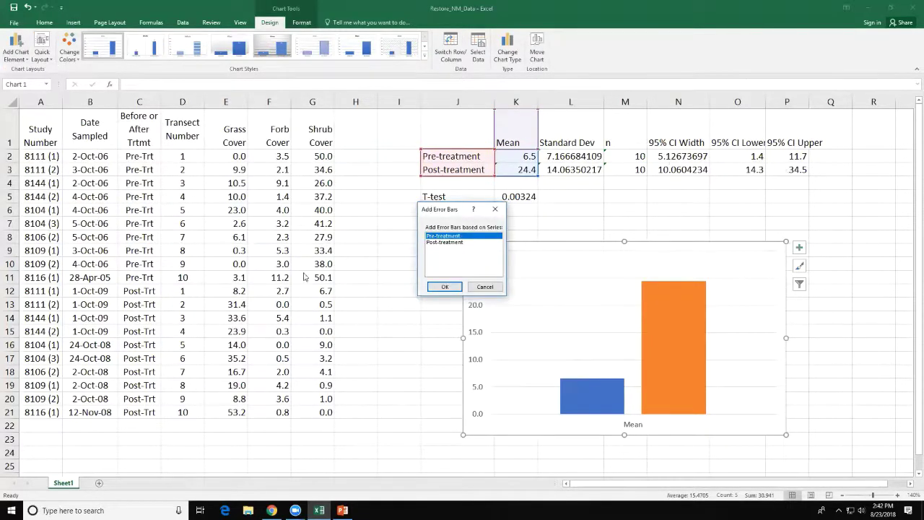
click(444, 288)
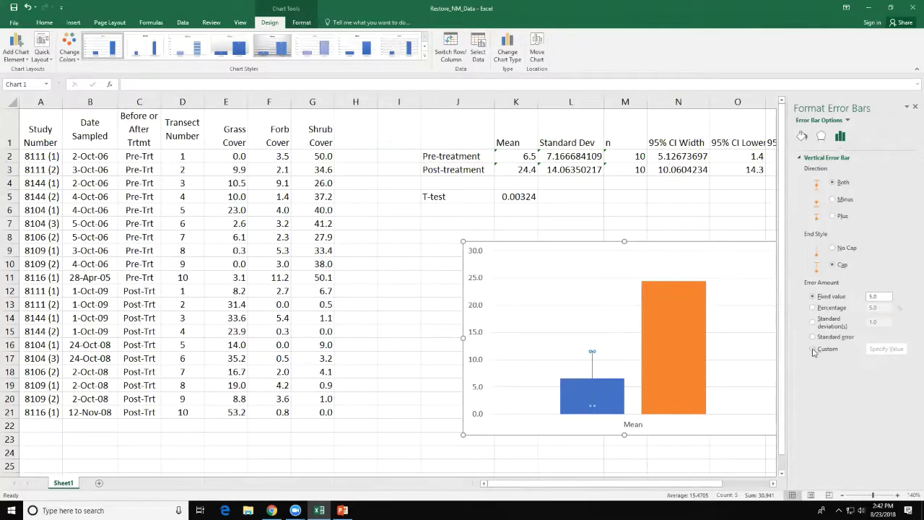
click(813, 350)
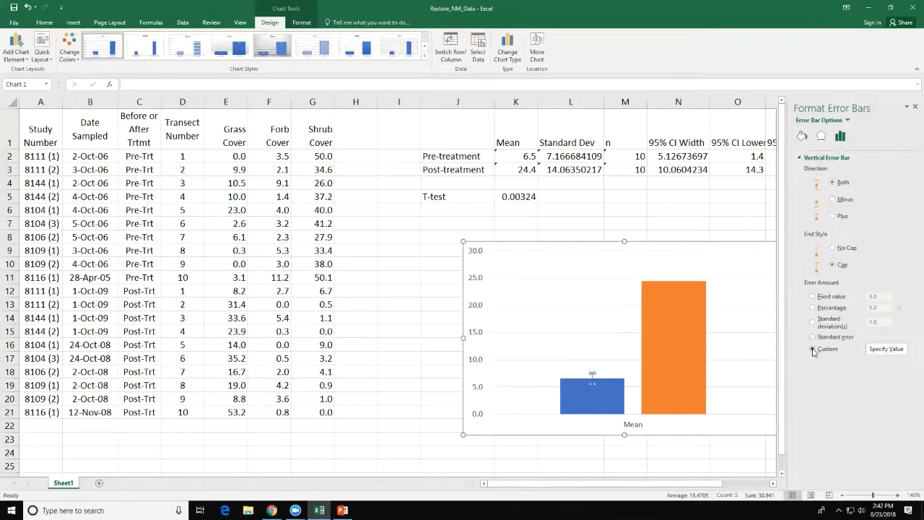
click(887, 349)
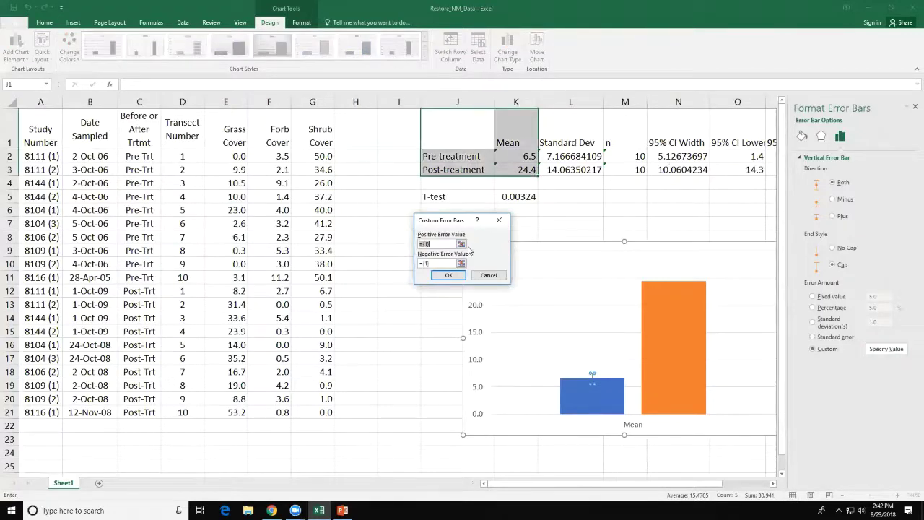
click(654, 156)
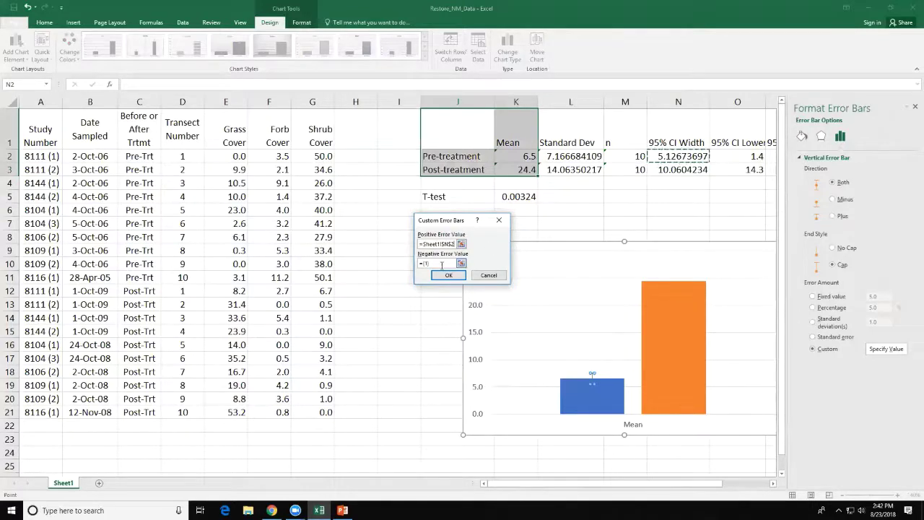
drag(440, 265, 399, 266)
key(BackSpace)
click(678, 156)
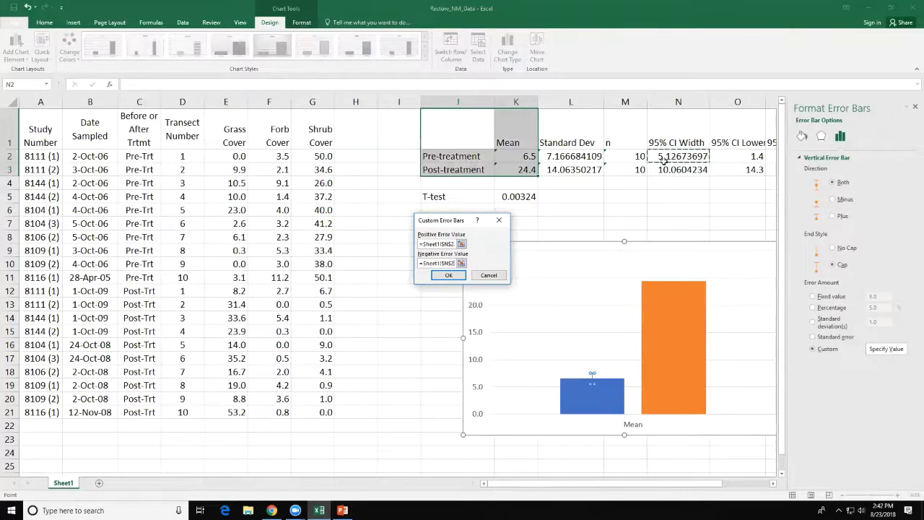
click(445, 275)
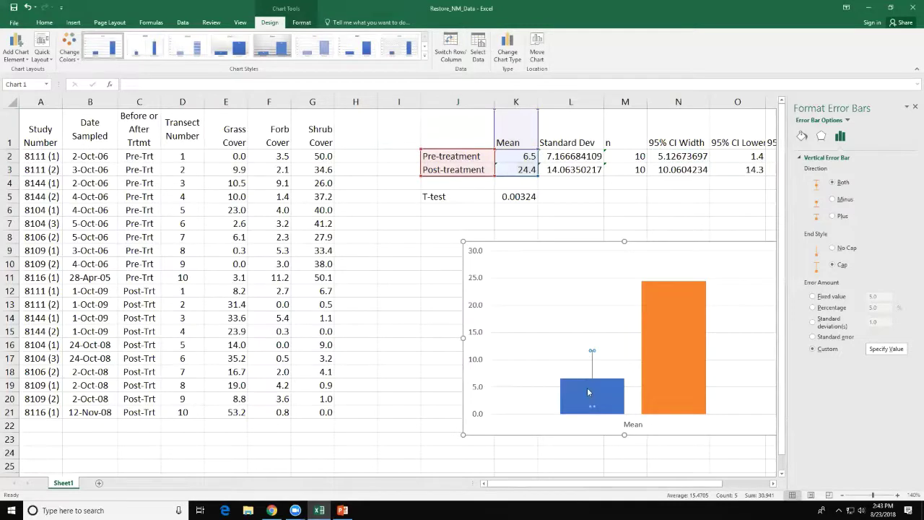
Step: Set the line width of the Pre-treatment error bars to 1.5 pt
click(803, 137)
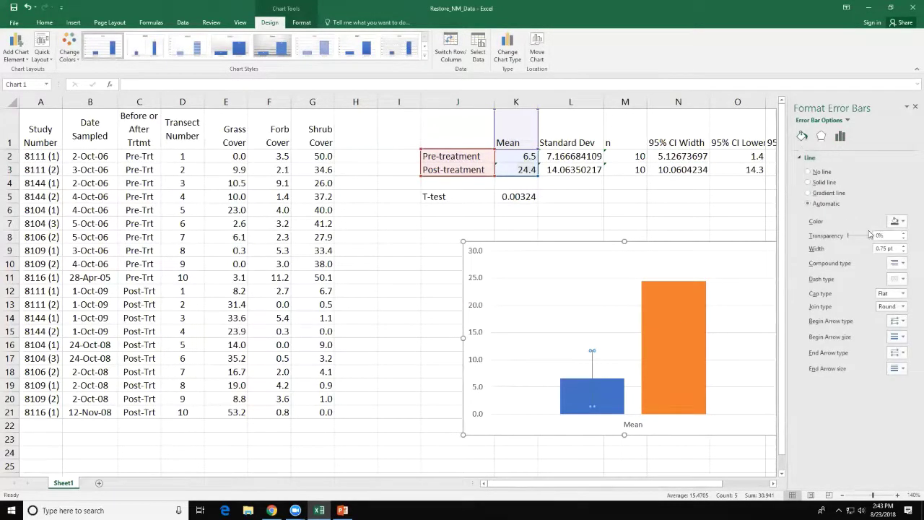
drag(896, 248, 847, 247)
text(1.5)
Step: Add error bars to the Post-treatment series with custom positive and negative values both taken from its 95% CI width in N3
mouse_move(670, 315)
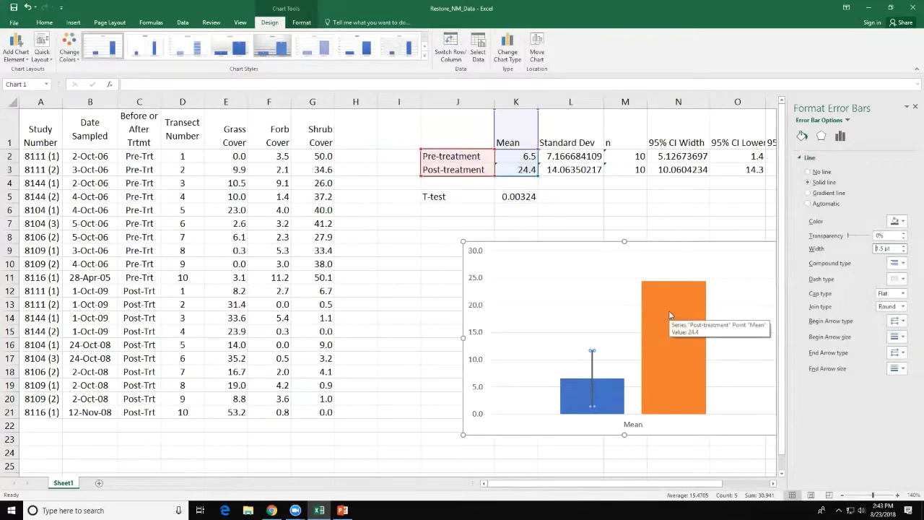
click(670, 315)
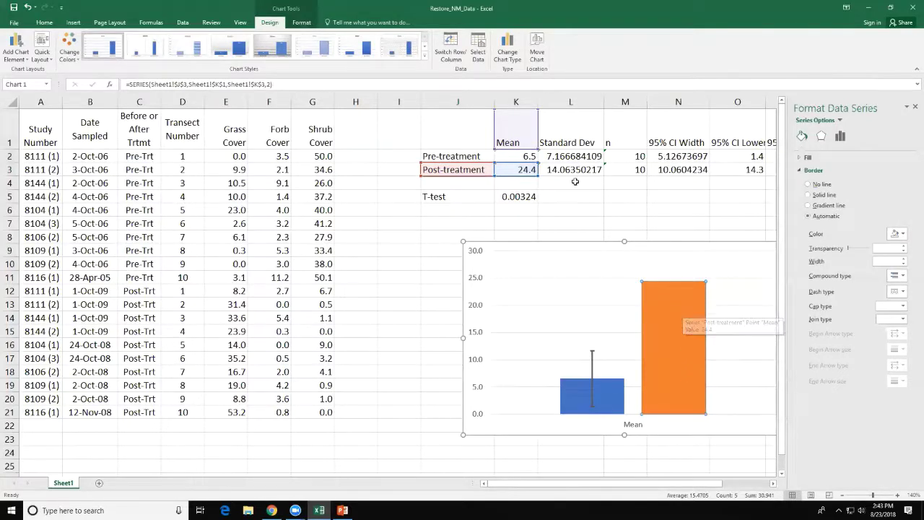
click(24, 61)
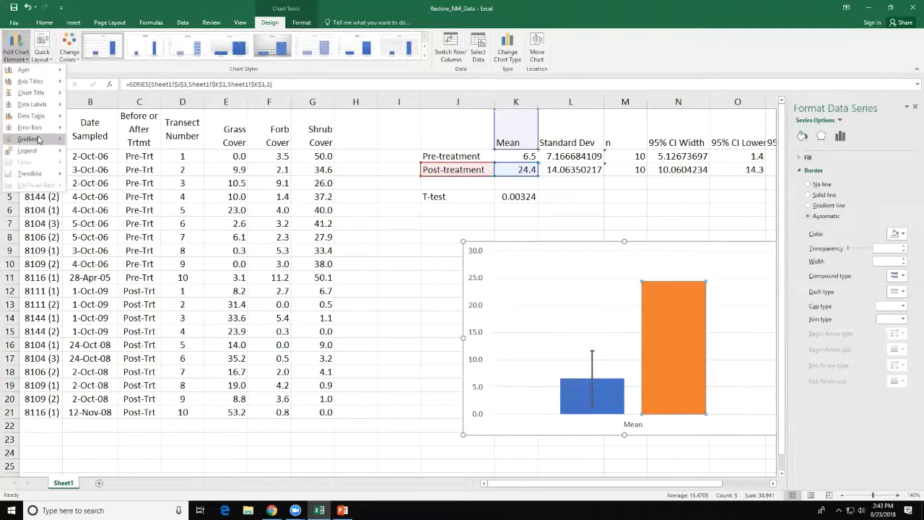
mouse_move(44, 129)
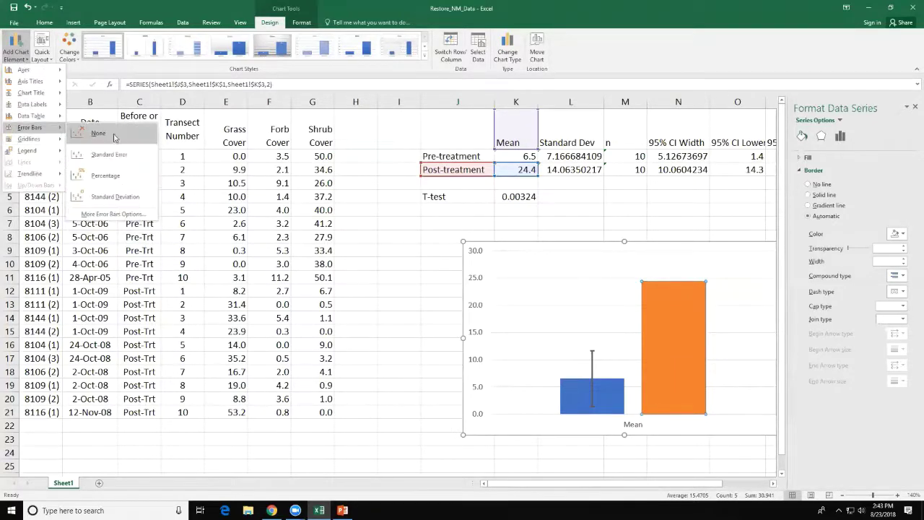
click(107, 211)
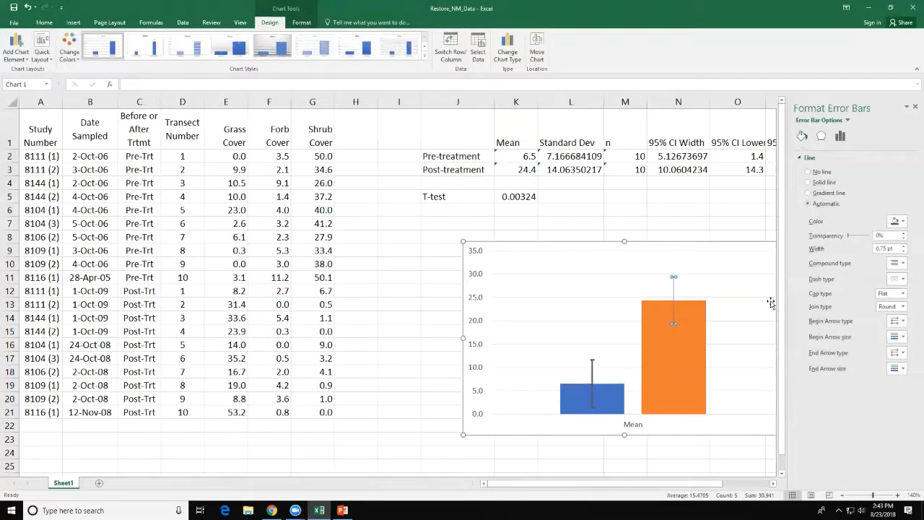
click(841, 137)
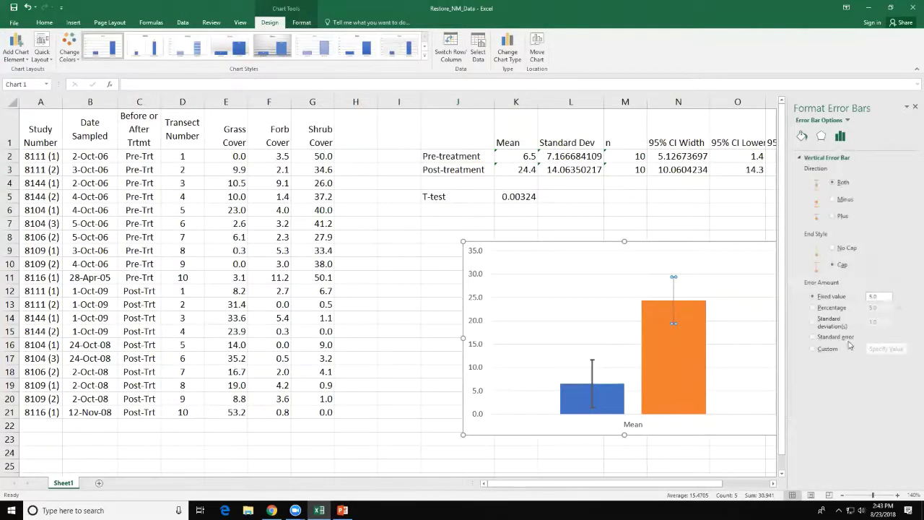
click(813, 349)
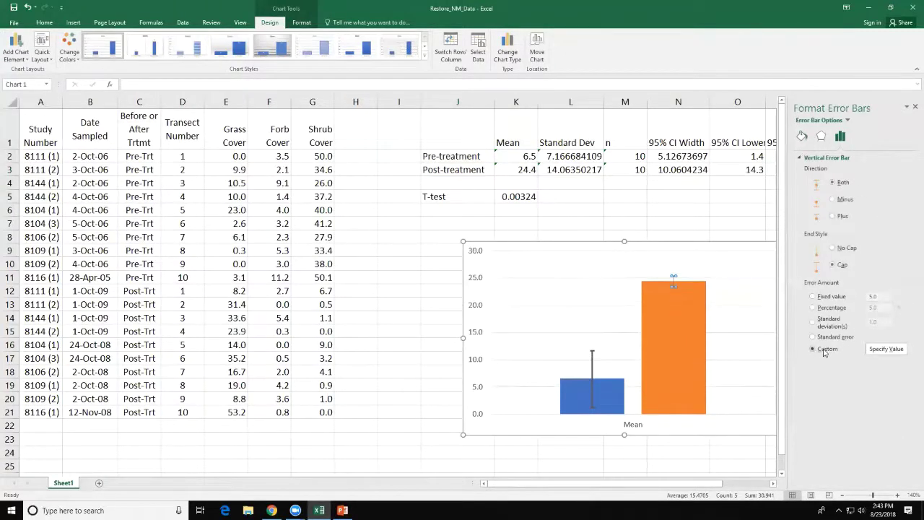
click(882, 350)
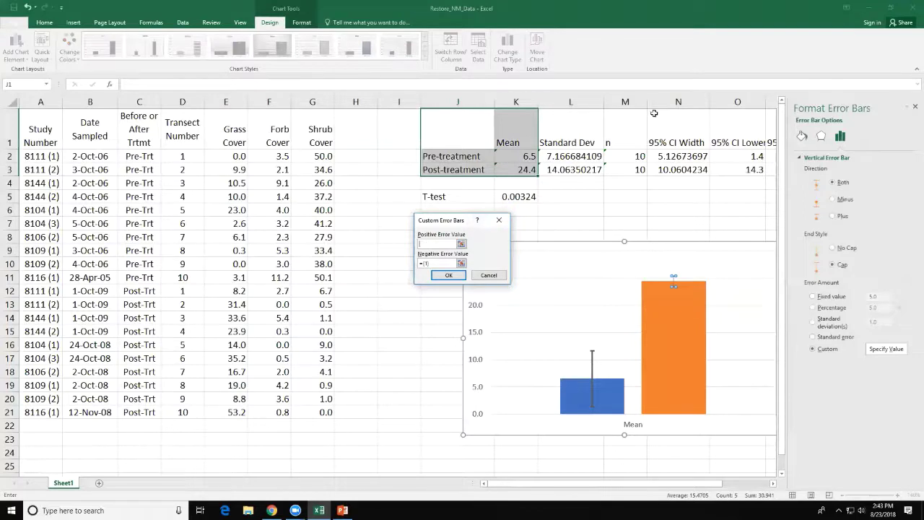
click(675, 171)
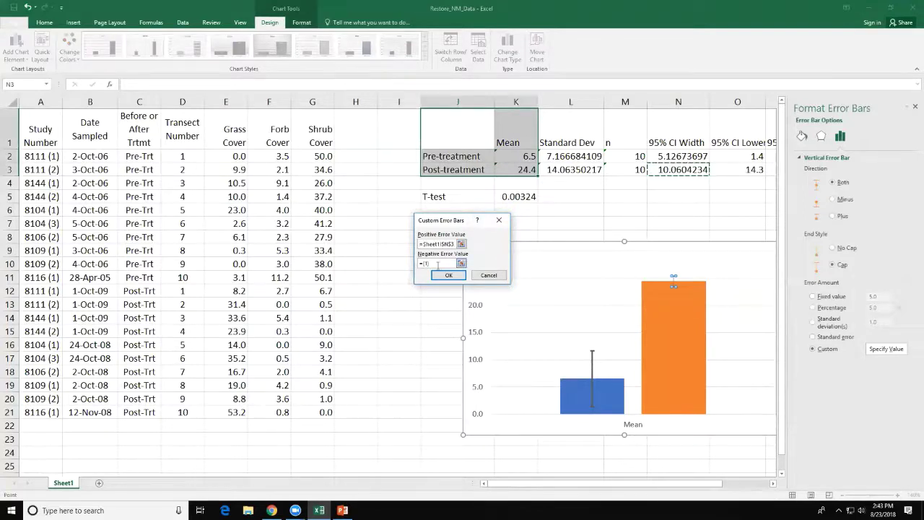
drag(442, 264, 420, 264)
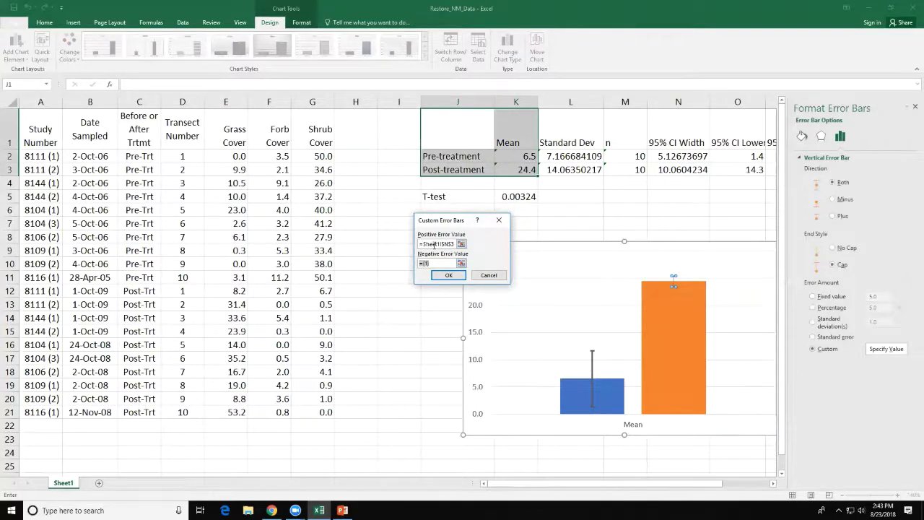
click(665, 173)
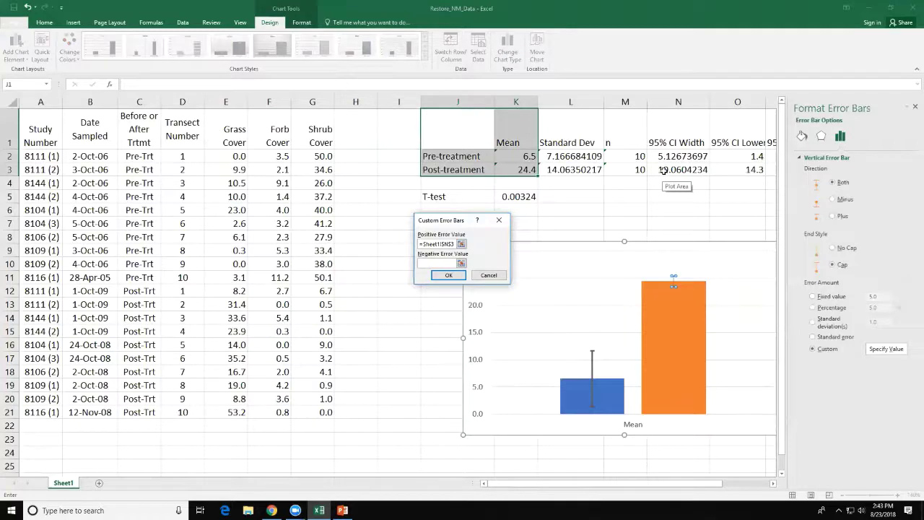
click(449, 275)
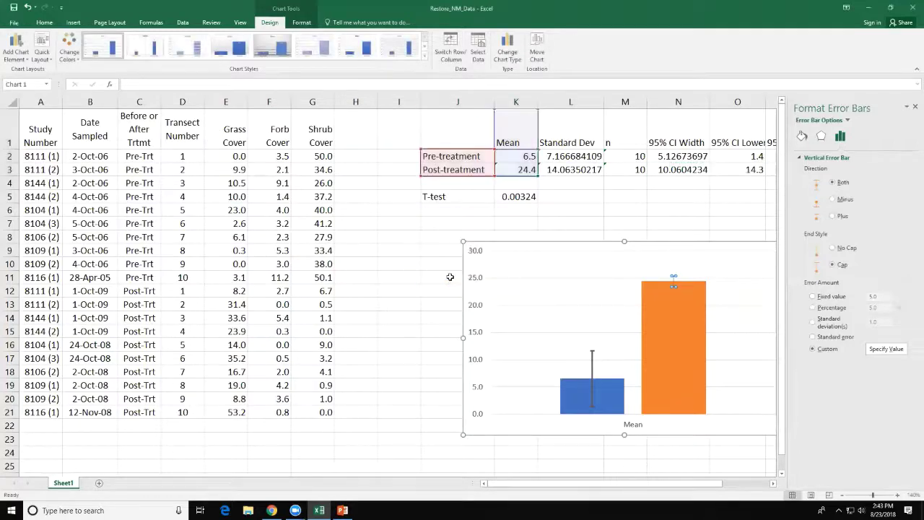
Step: Set the line width of the Post-treatment error bars to 1.5 pt
click(802, 136)
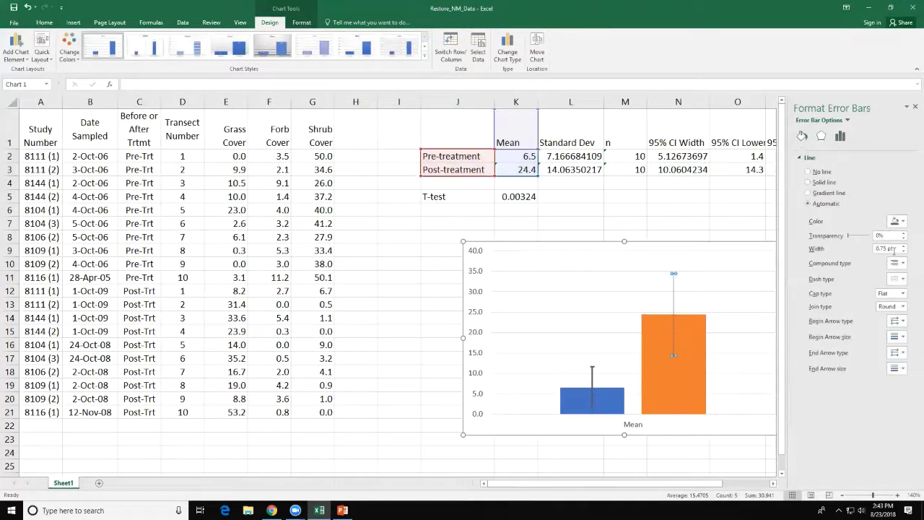
double_click(886, 249)
text(1.5)
click(694, 211)
Step: Move the chart so its upper-left corner sits at the start of column J, around row 8
click(641, 246)
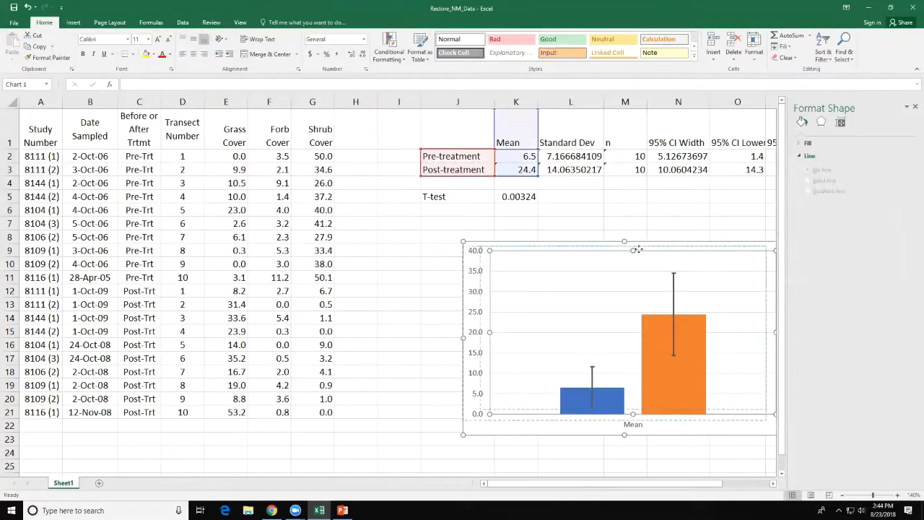
drag(640, 243, 600, 232)
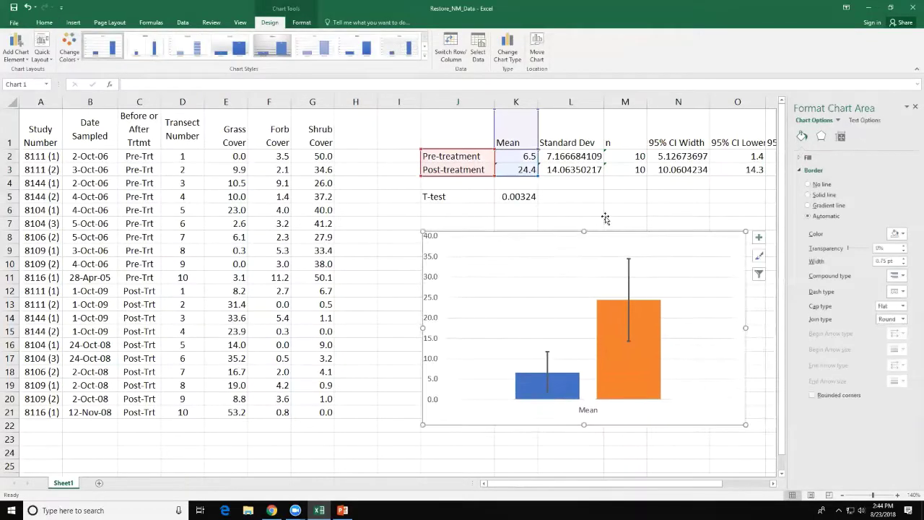
click(606, 216)
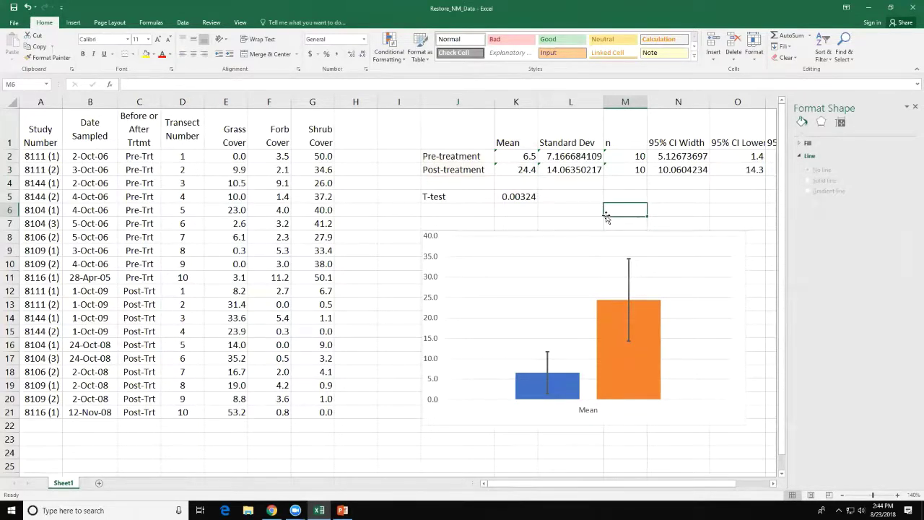
Step: Add primary horizontal and primary vertical axis titles to the chart
click(534, 309)
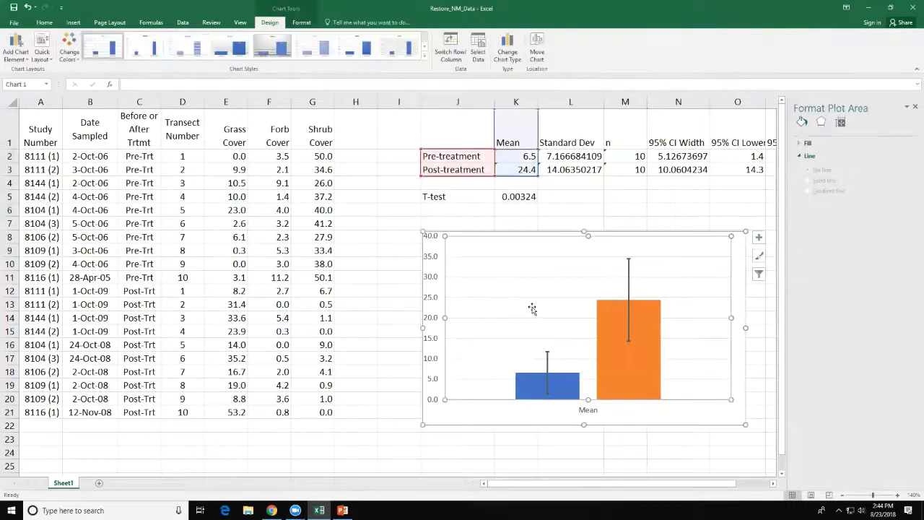
click(16, 49)
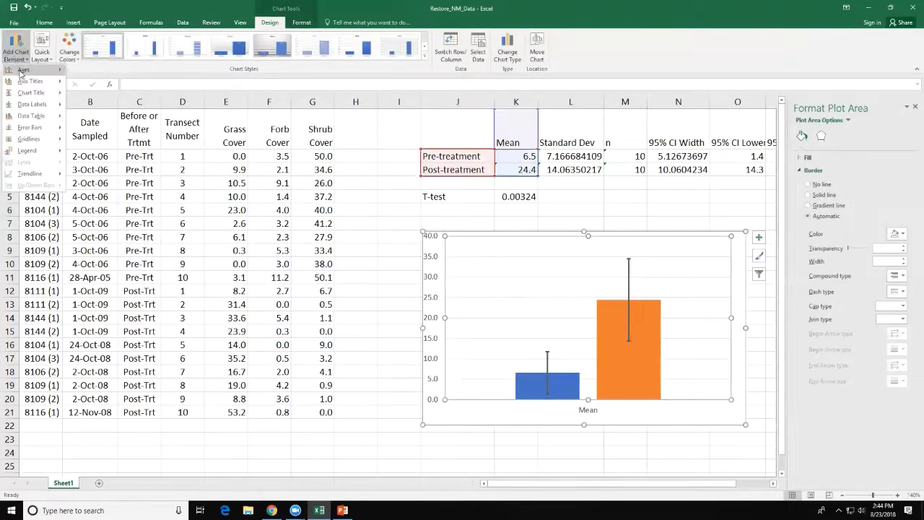
mouse_move(30, 81)
click(116, 88)
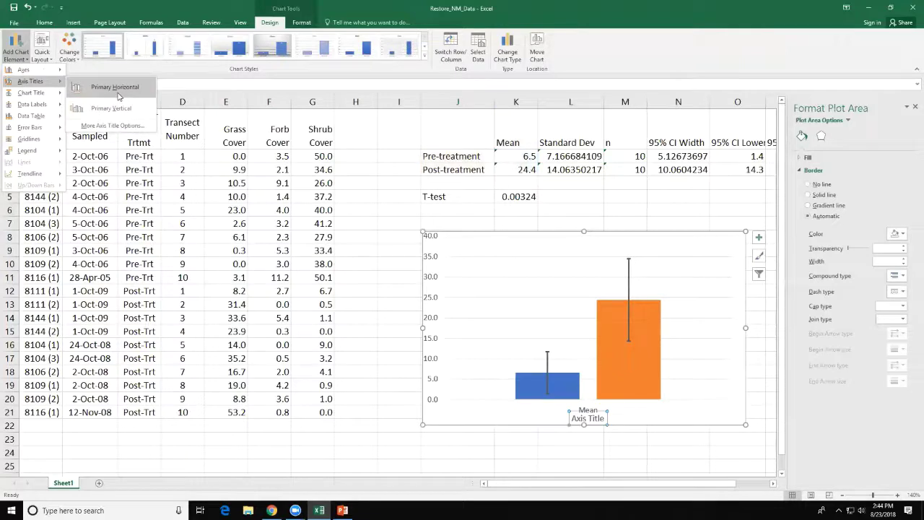
click(16, 49)
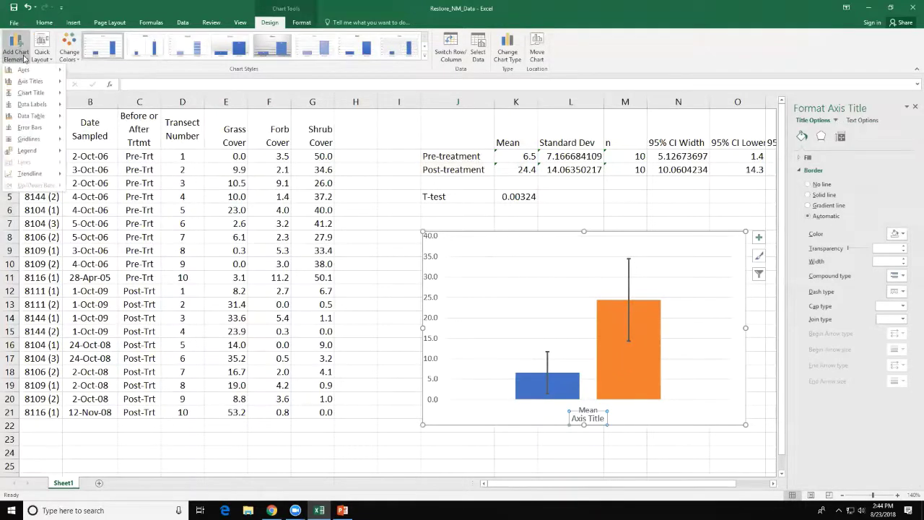
mouse_move(40, 82)
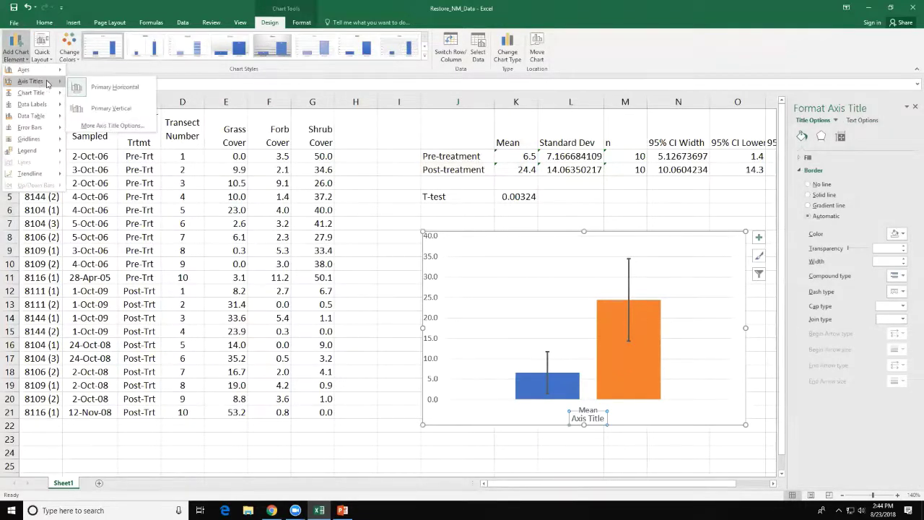
click(102, 106)
Step: Add a chart title using the Above Chart placement
click(16, 49)
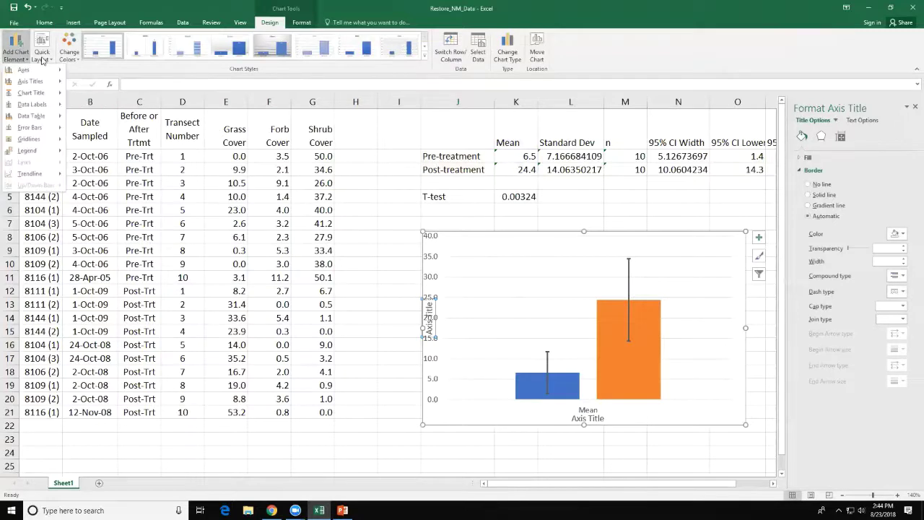
mouse_move(36, 84)
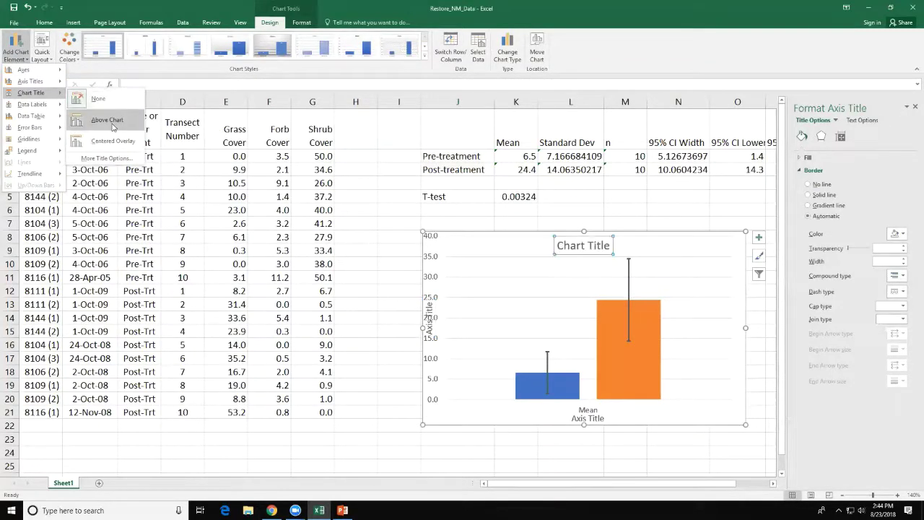
click(104, 118)
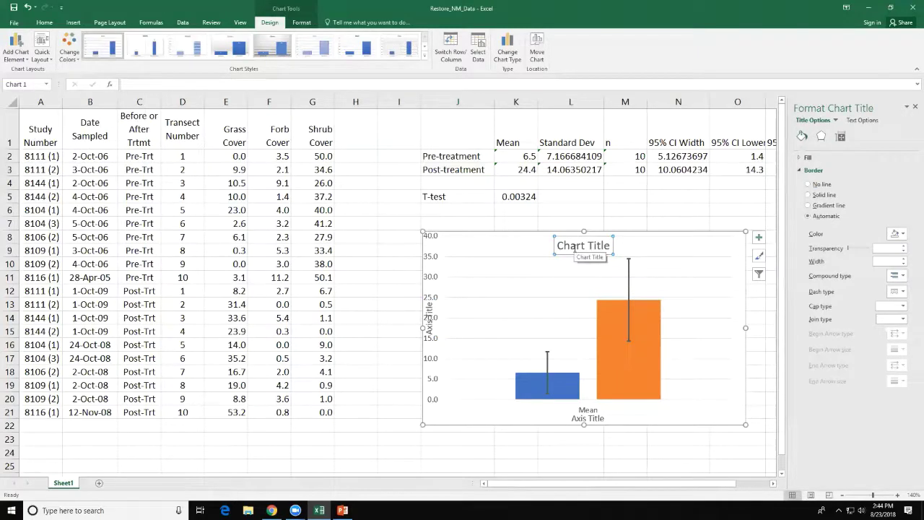